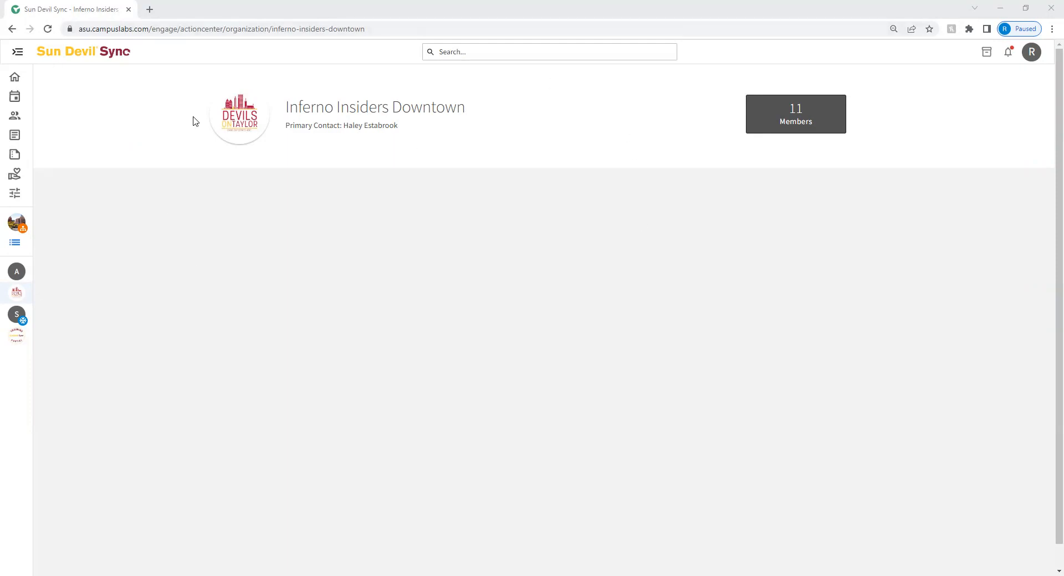
# Step: Go to the home page, open the Inferno Insiders Downtown membership and switch to managing that organization
pyautogui.click(15, 77)
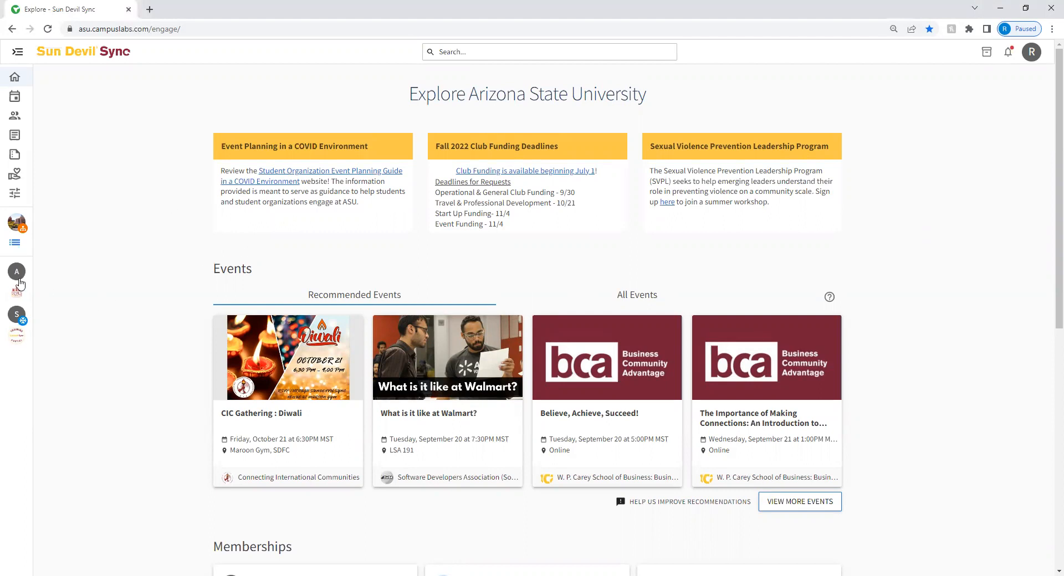
pyautogui.scroll(-5, 140, 283)
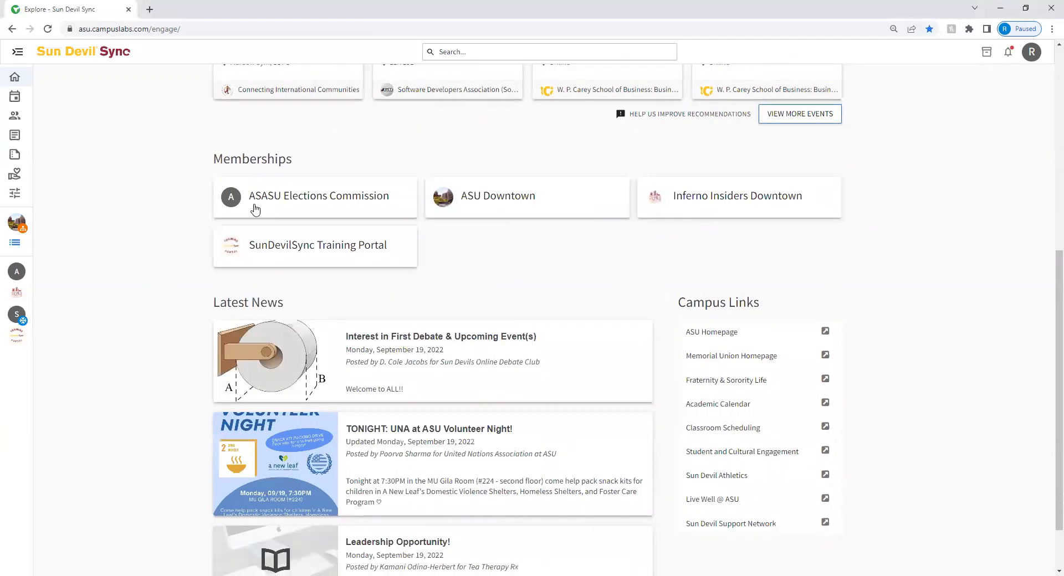
pyautogui.click(684, 262)
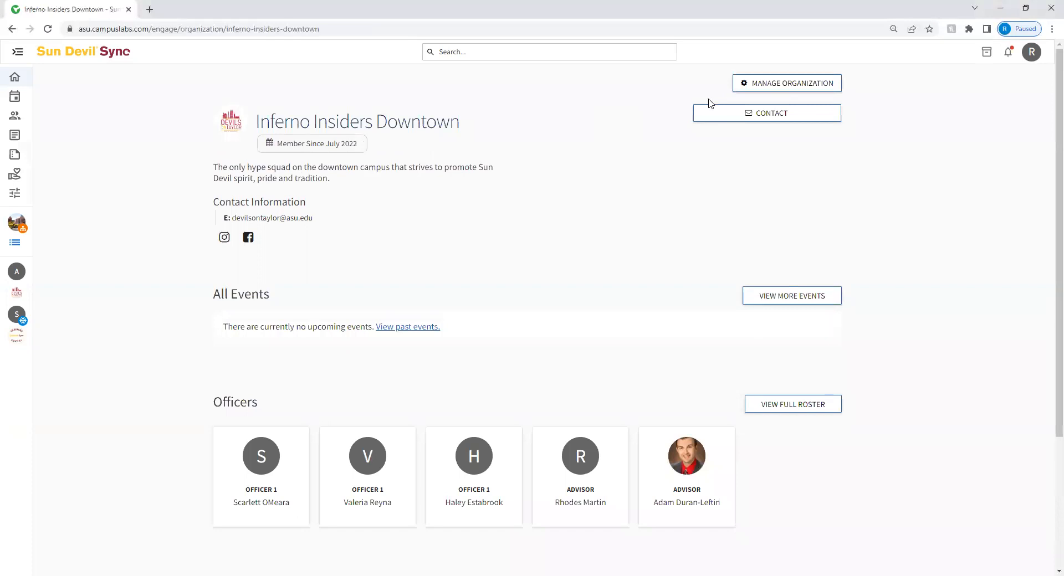
pyautogui.click(758, 91)
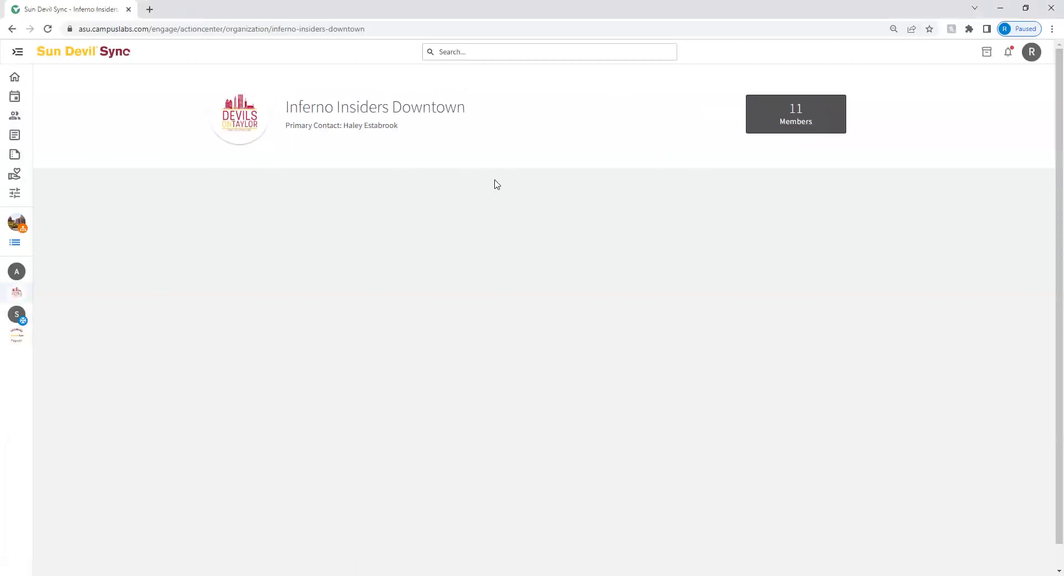
pyautogui.click(1034, 54)
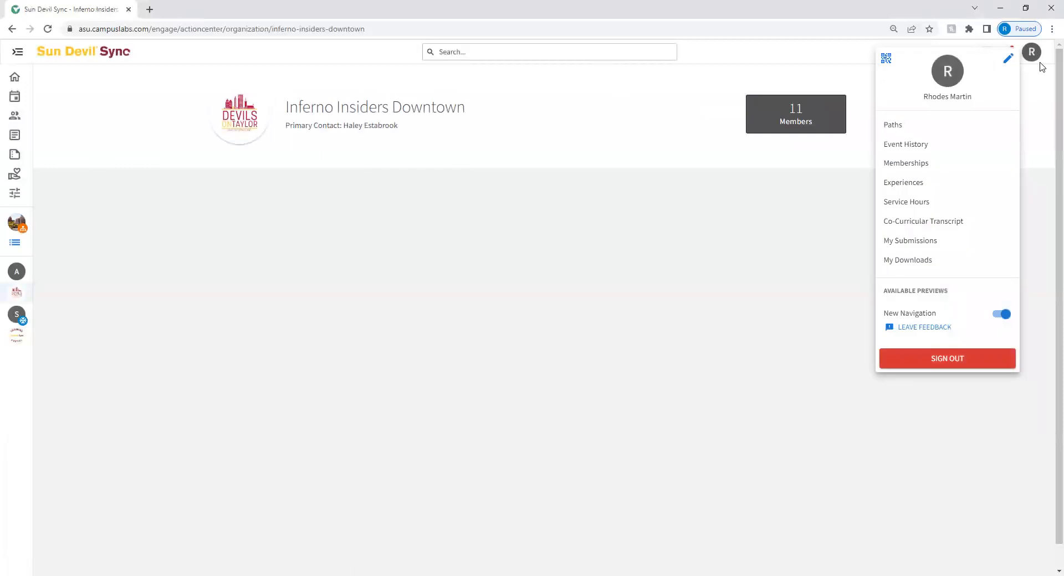
pyautogui.click(603, 131)
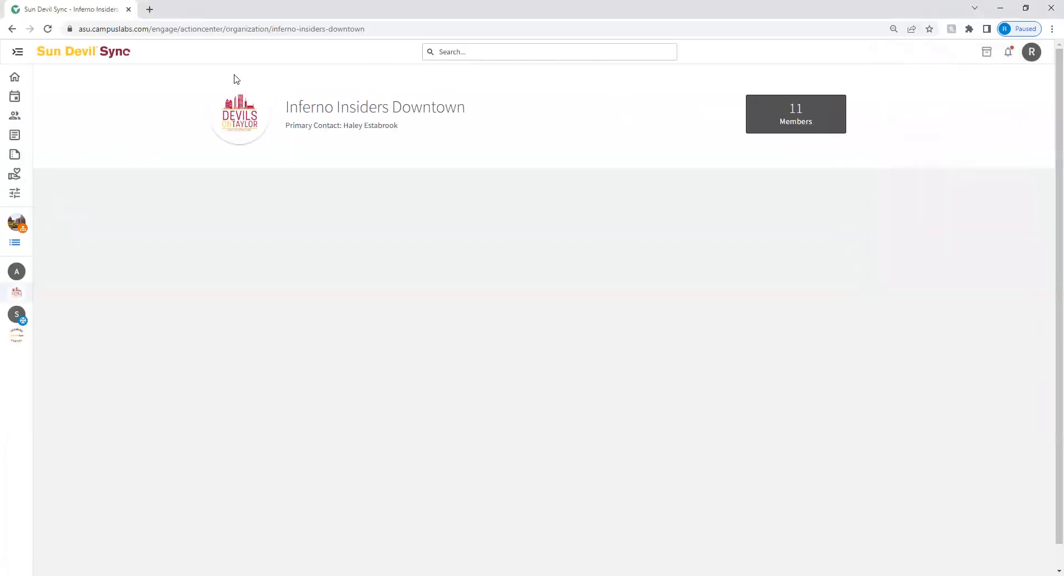
# Step: Open the Manage Events page of Inferno Insiders Downtown and start creating a new event
pyautogui.click(17, 298)
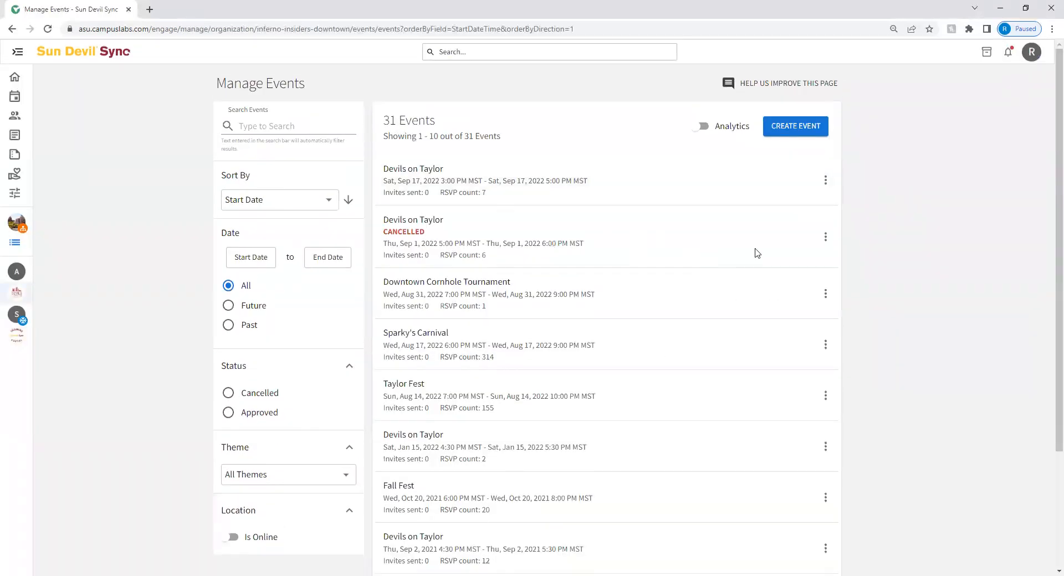
pyautogui.click(799, 133)
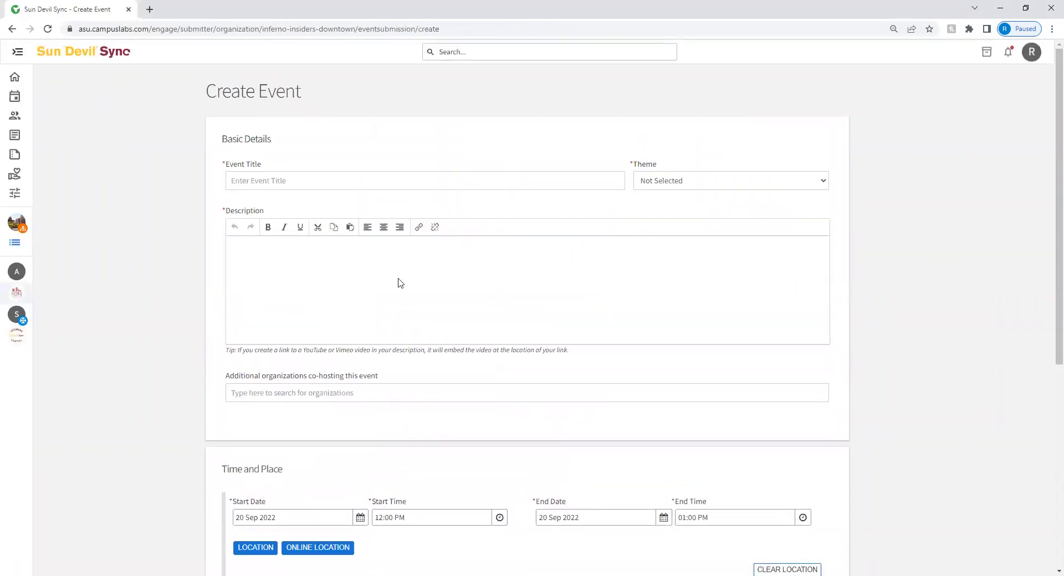
pyautogui.scroll(-5, 612, 399)
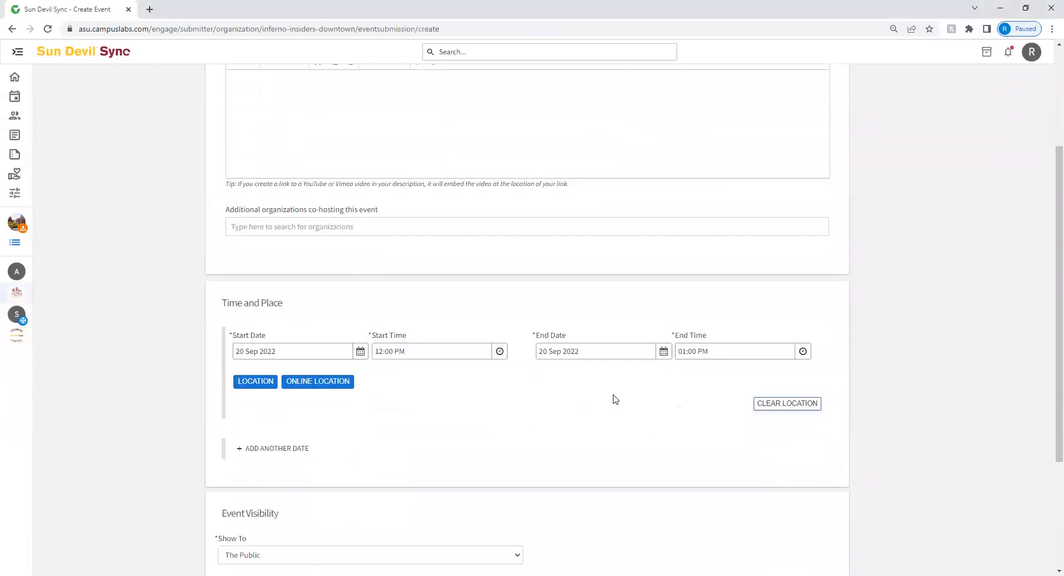
pyautogui.scroll(5, 608, 398)
pyautogui.scroll(-3, 604, 421)
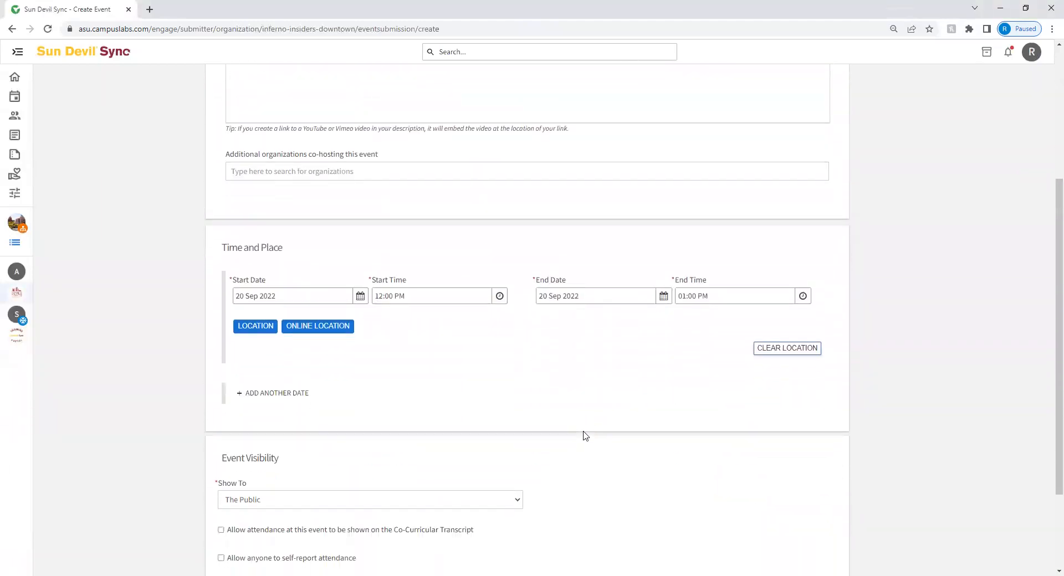
pyautogui.scroll(4, 584, 434)
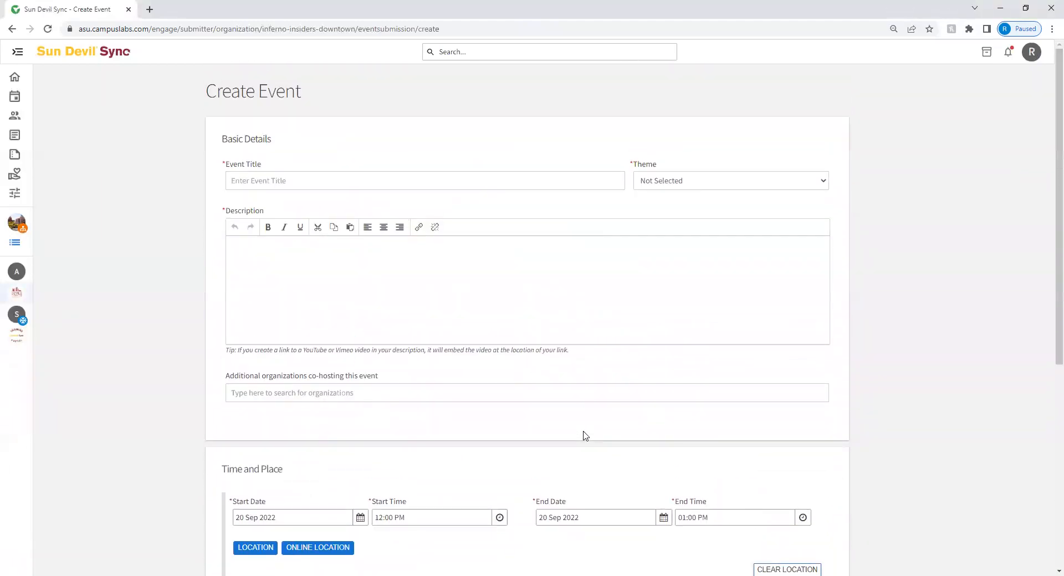
# Step: Title the event "Devils On Taylor" and set its theme to Athletics
pyautogui.click(364, 186)
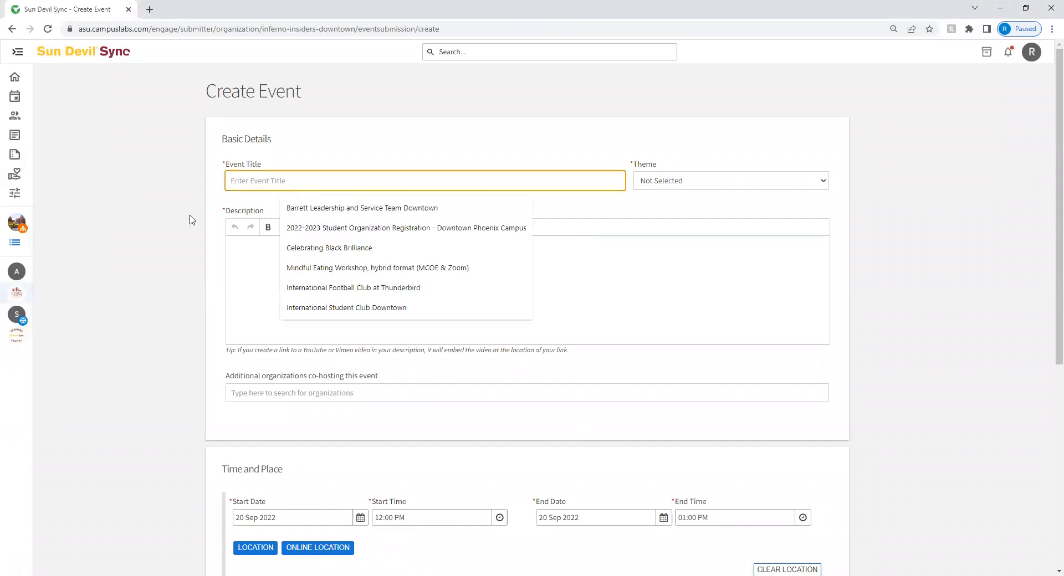
pyautogui.write('Devils On Taylor')
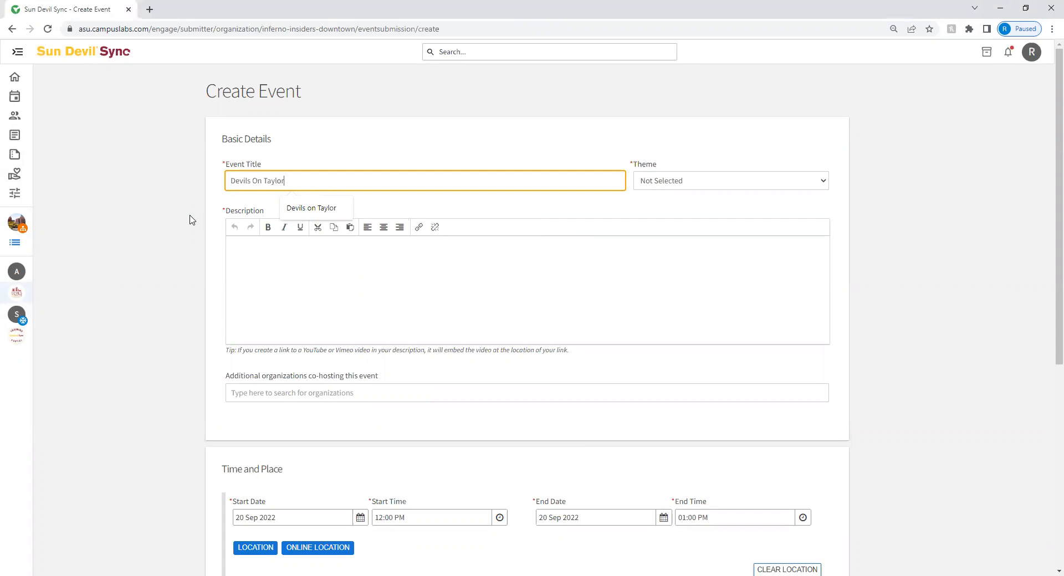
pyautogui.press('Tab')
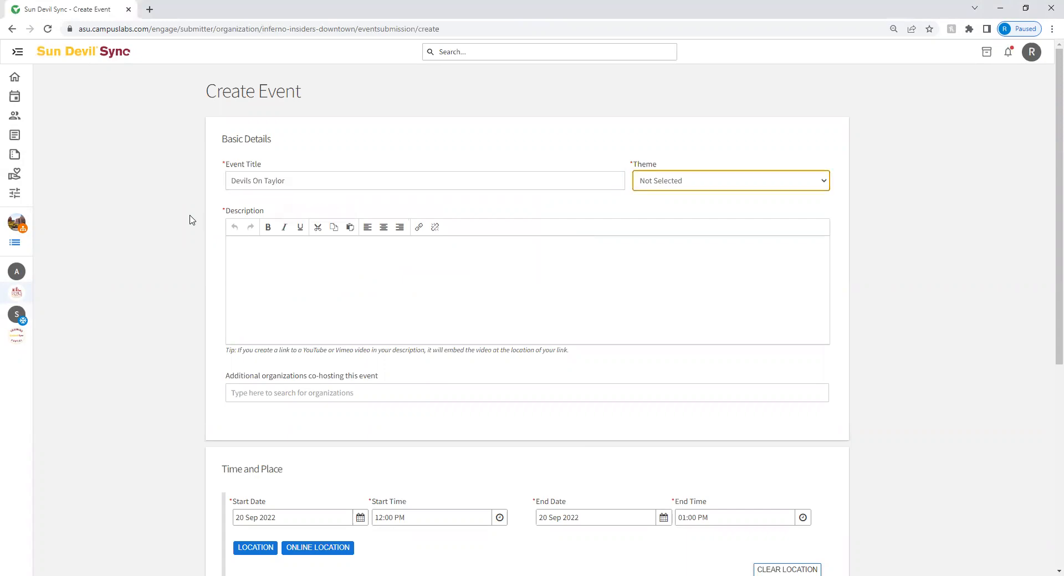
pyautogui.click(693, 187)
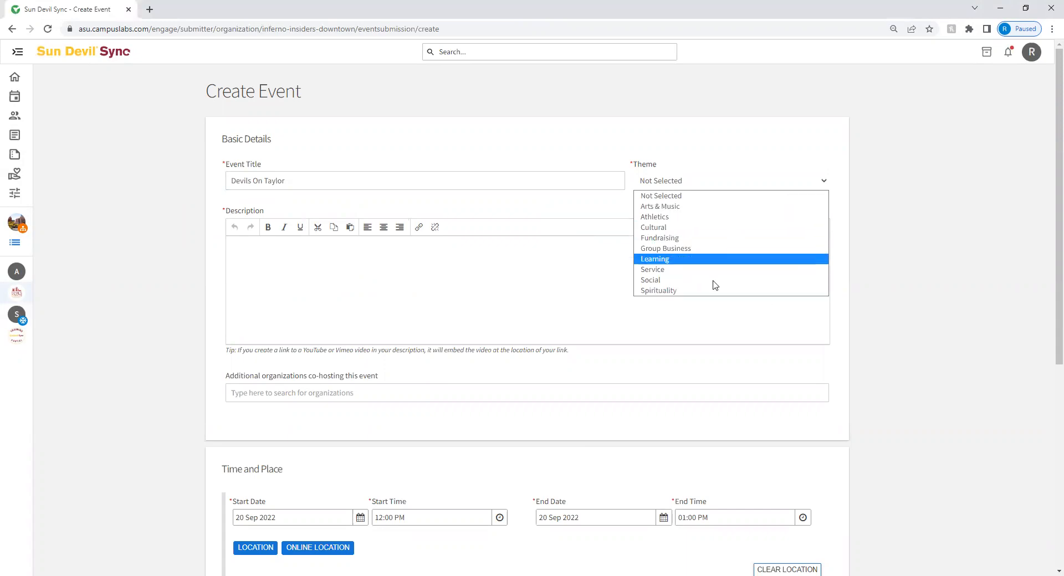
pyautogui.click(715, 217)
# Step: Enter the description "Come enjoy a fun pregame tailgate on the Downtown Campus before ASU takes on UCLA. Free food and giveaways."
pyautogui.click(317, 263)
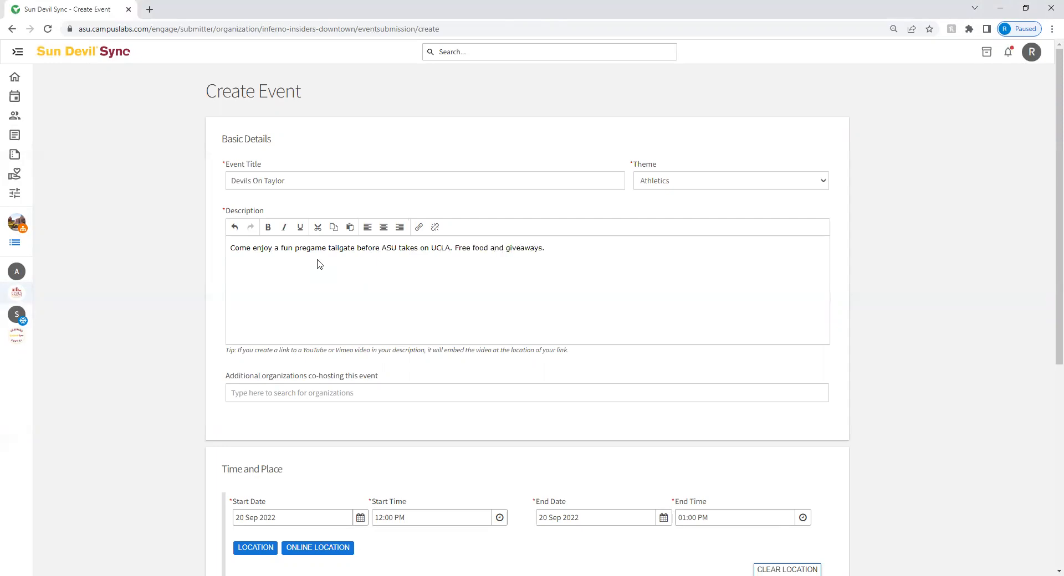
pyautogui.write('on the Downtown Campus')
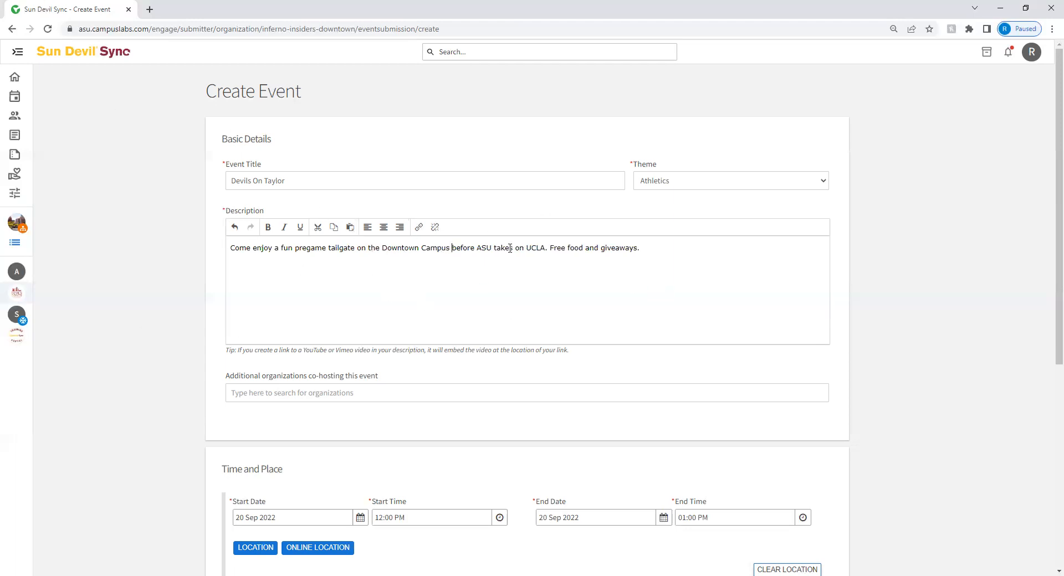
# Step: Add Programming and Activities Board - Downtown Phoenix as a co-hosting organization and remove it again
pyautogui.click(359, 392)
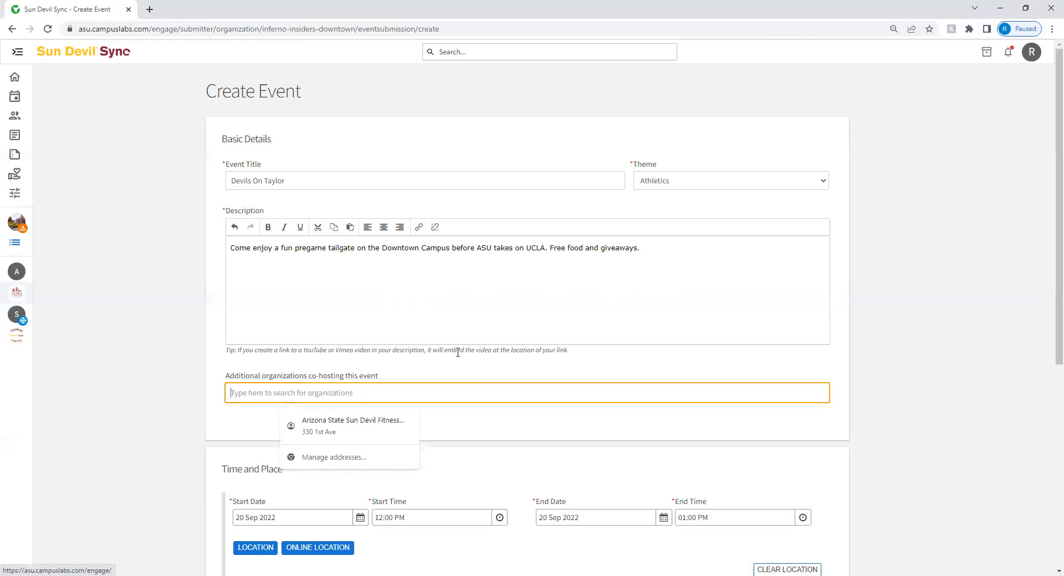
pyautogui.write('program')
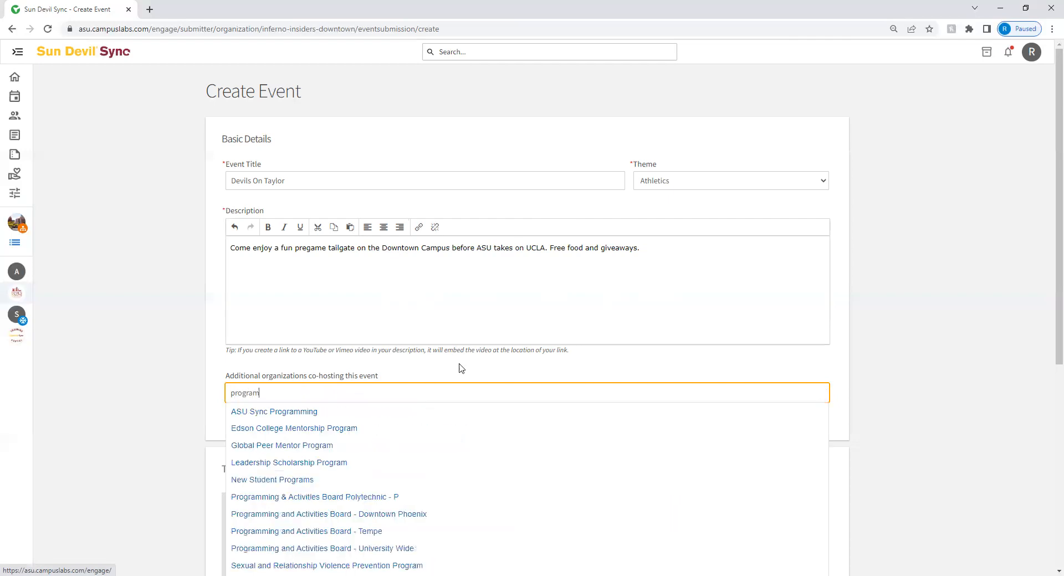
pyautogui.click(325, 514)
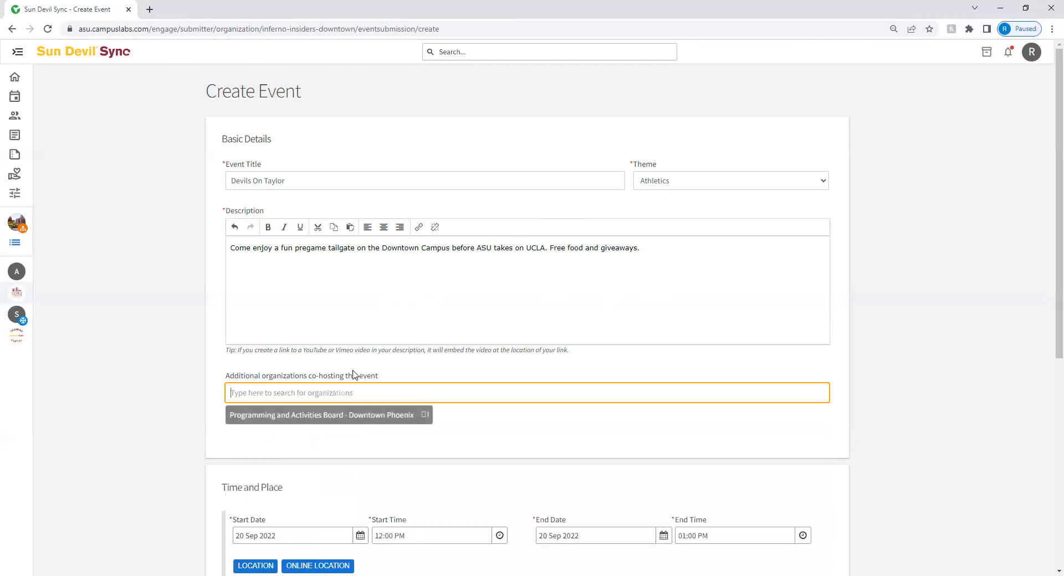
pyautogui.click(424, 416)
# Step: Schedule the event for 08 Oct 2022 with a start time of 03:00 PM and an end time of 05:00 PM
pyautogui.scroll(-5, 438, 386)
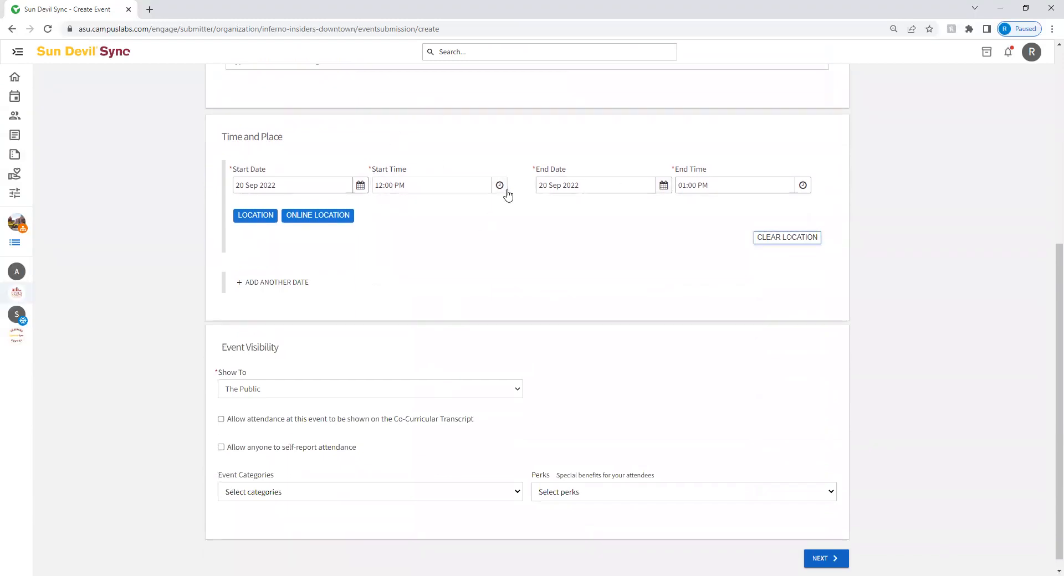
pyautogui.click(359, 187)
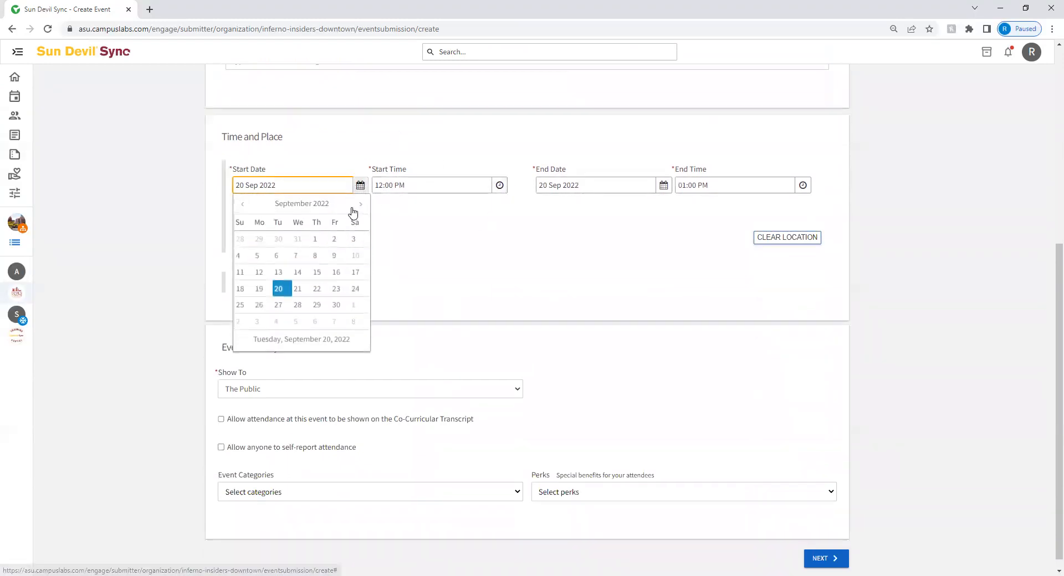
pyautogui.click(356, 322)
pyautogui.click(498, 185)
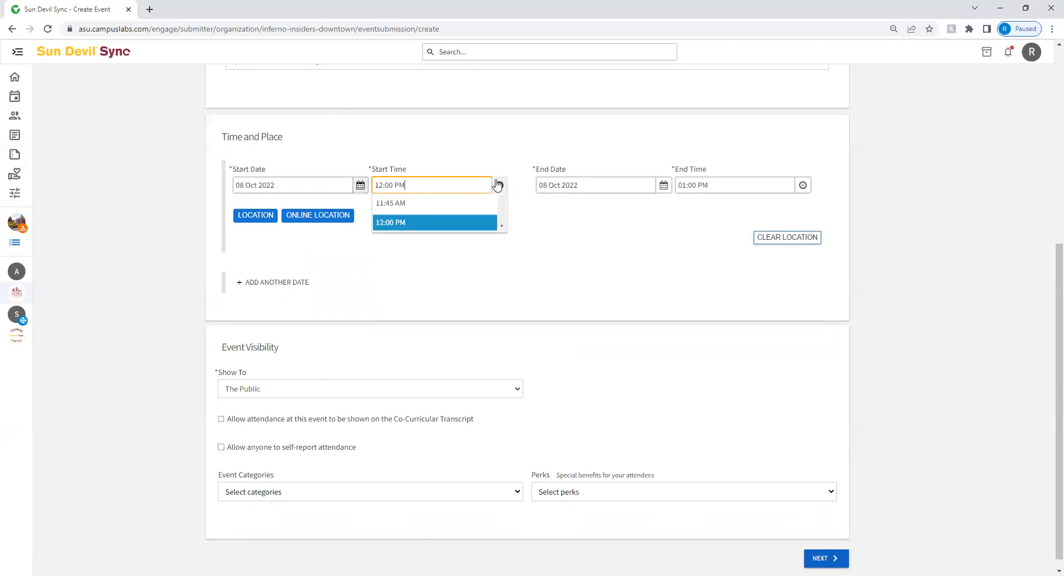
pyautogui.scroll(-2, 471, 260)
pyautogui.scroll(-3, 438, 264)
pyautogui.click(433, 258)
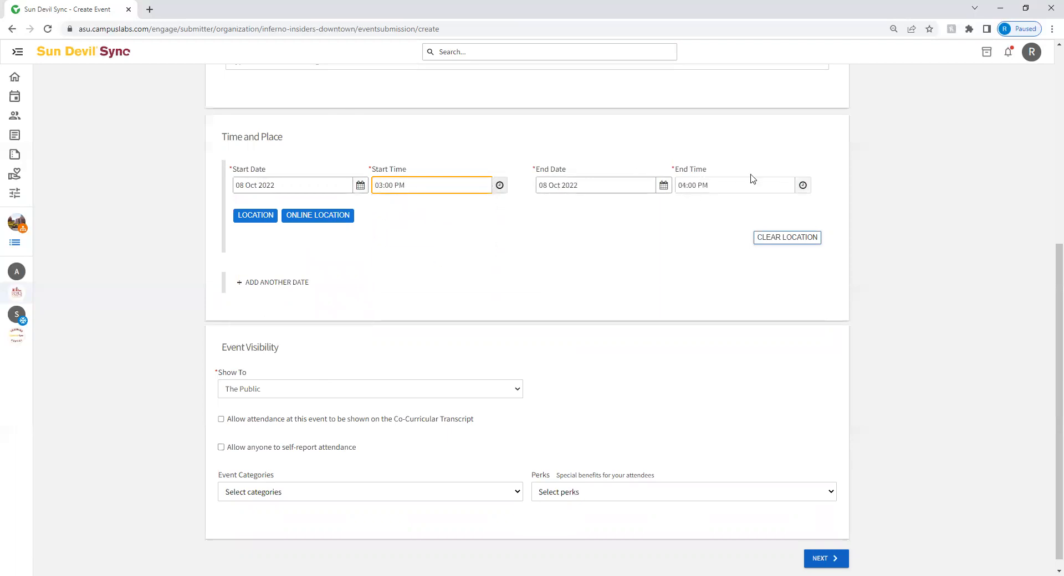
pyautogui.click(803, 185)
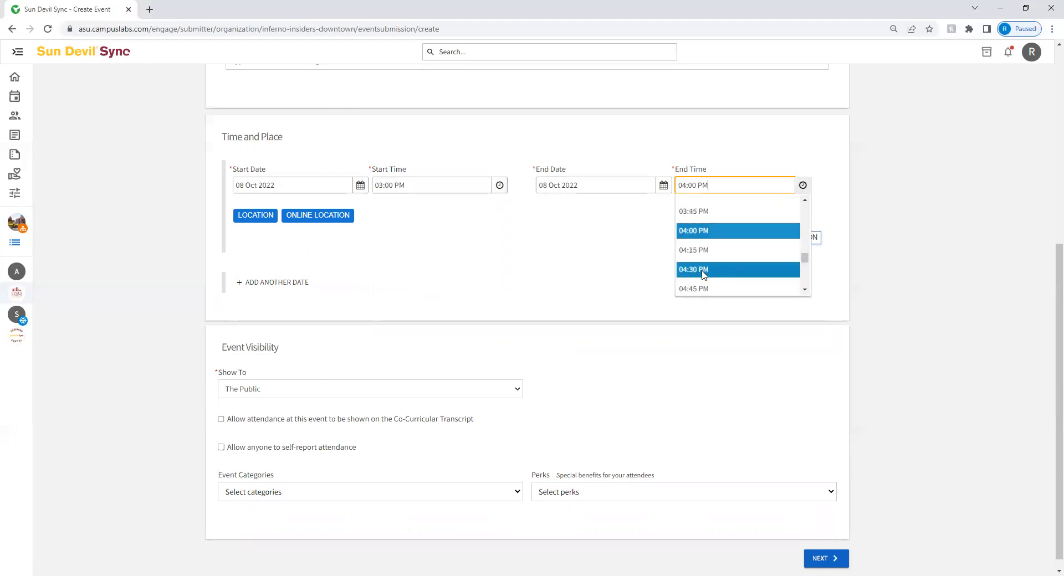
pyautogui.scroll(-1, 705, 266)
pyautogui.click(710, 256)
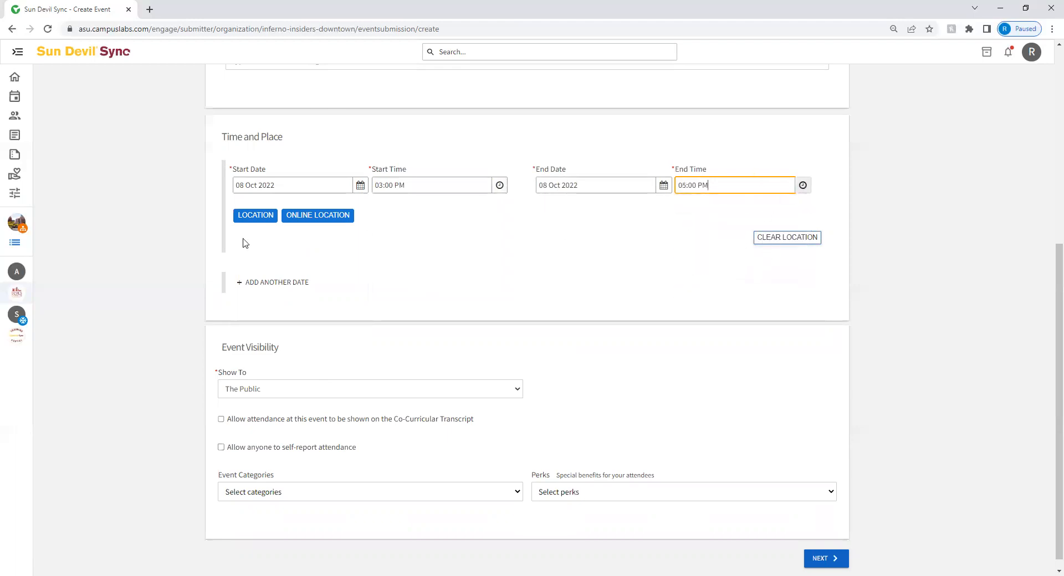
pyautogui.click(265, 216)
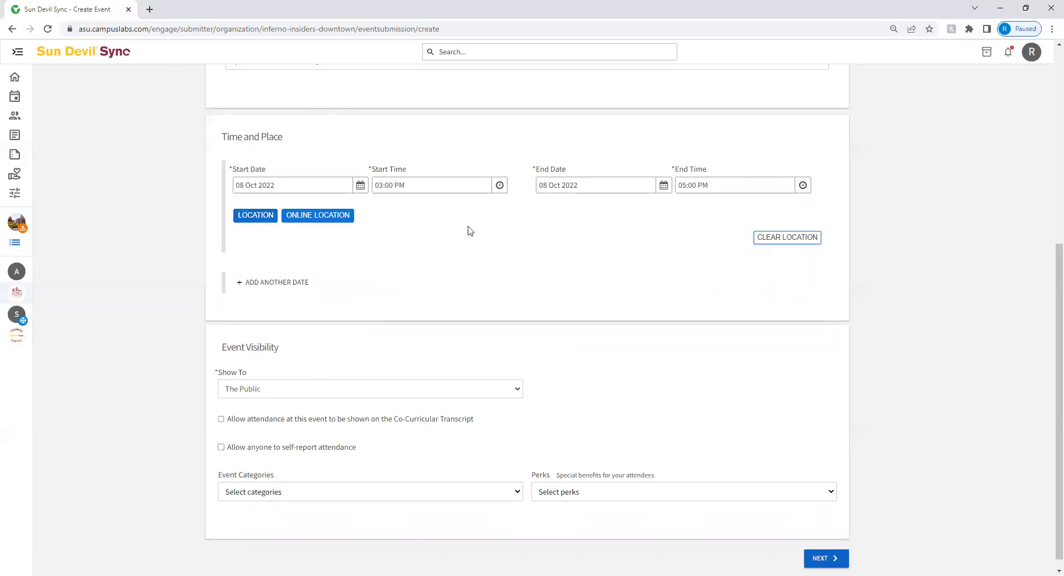
pyautogui.click(343, 218)
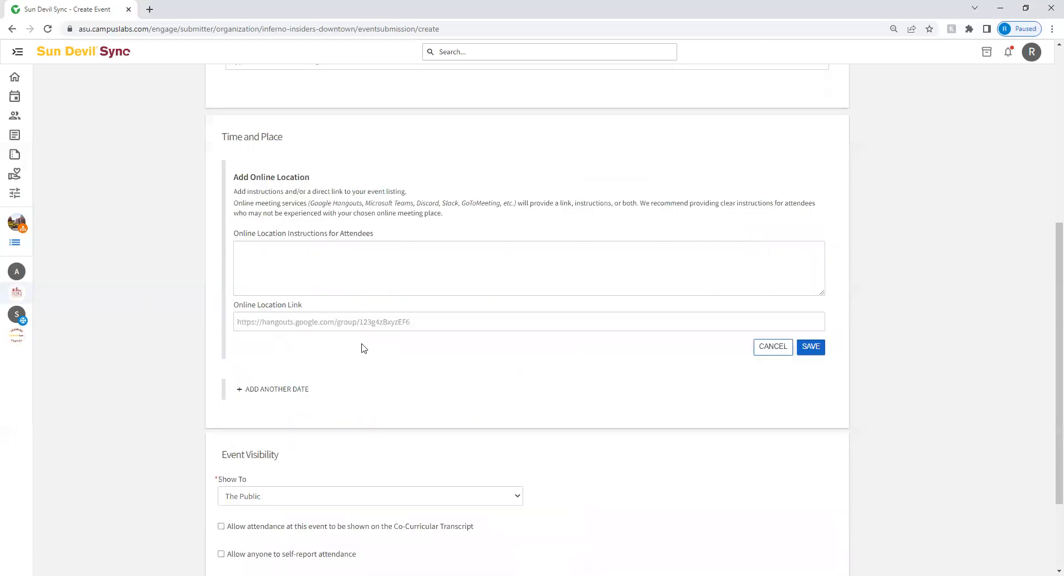
pyautogui.click(776, 348)
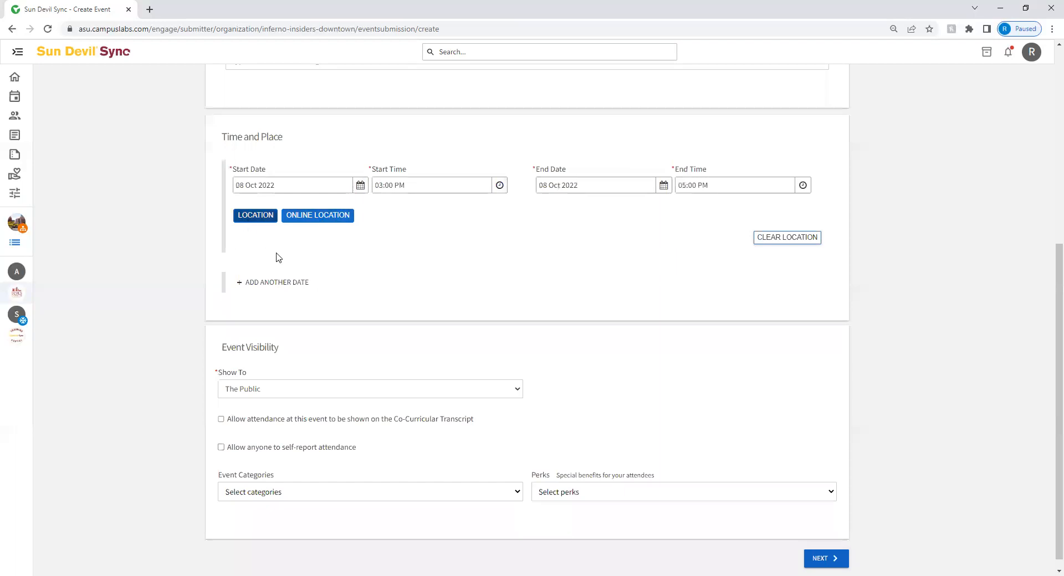
# Step: Add Taylor Mall as the physical location with a map, entering its street address, city Phoenix and state Arizona, and save it
pyautogui.click(262, 220)
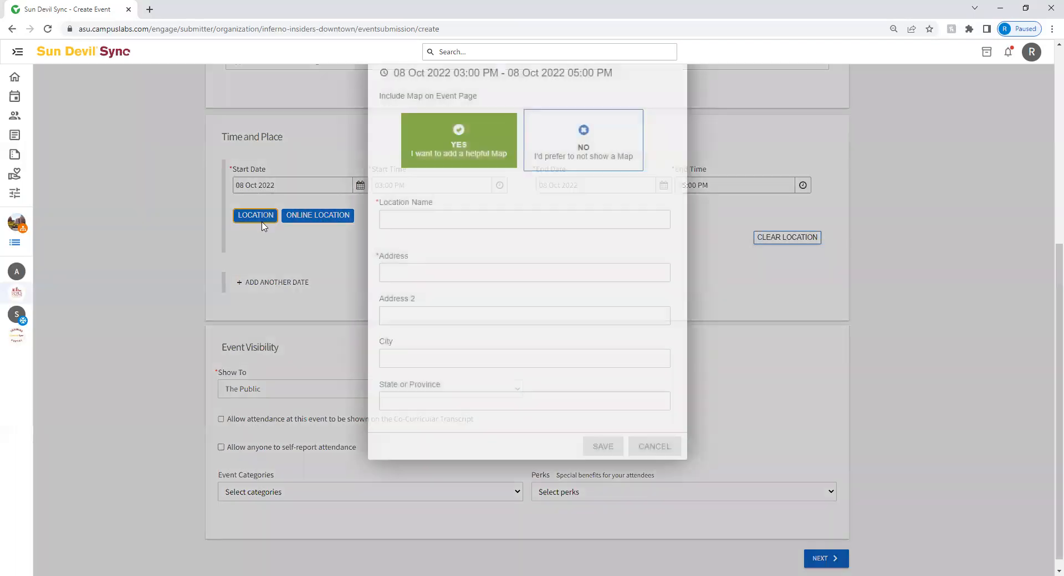
pyautogui.click(436, 313)
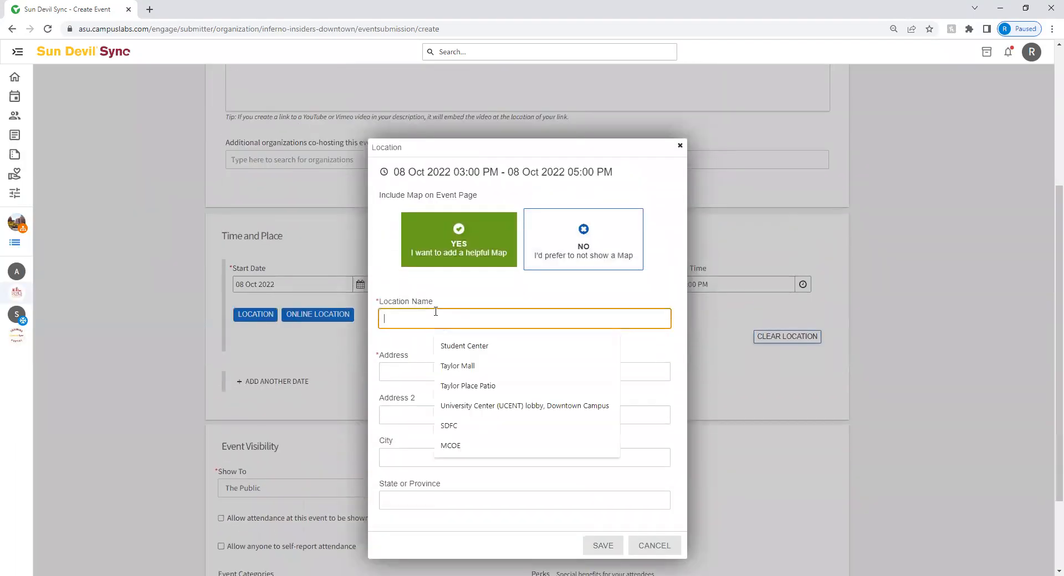
pyautogui.write('Taylor')
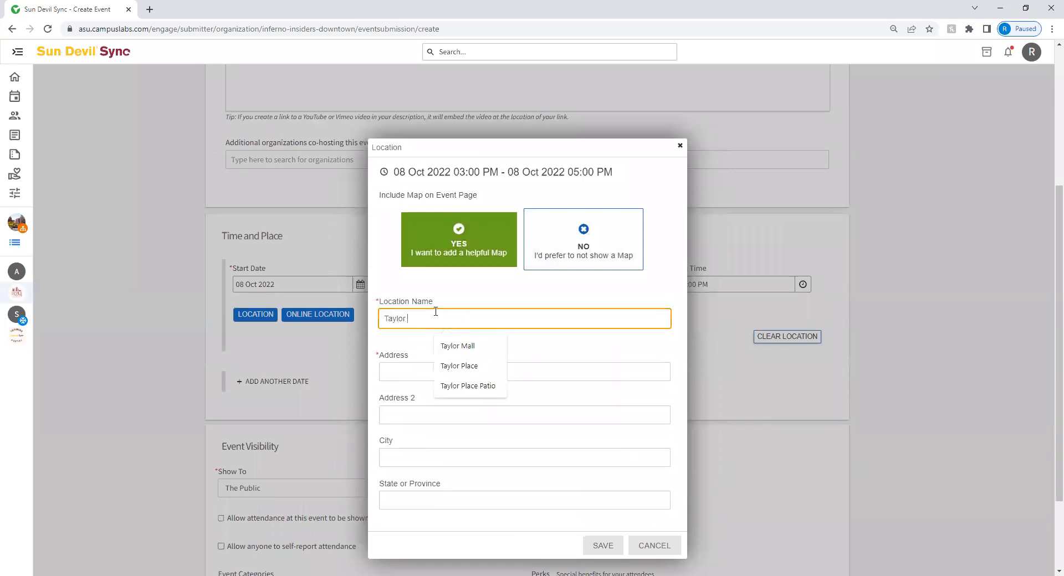
pyautogui.press('Tab')
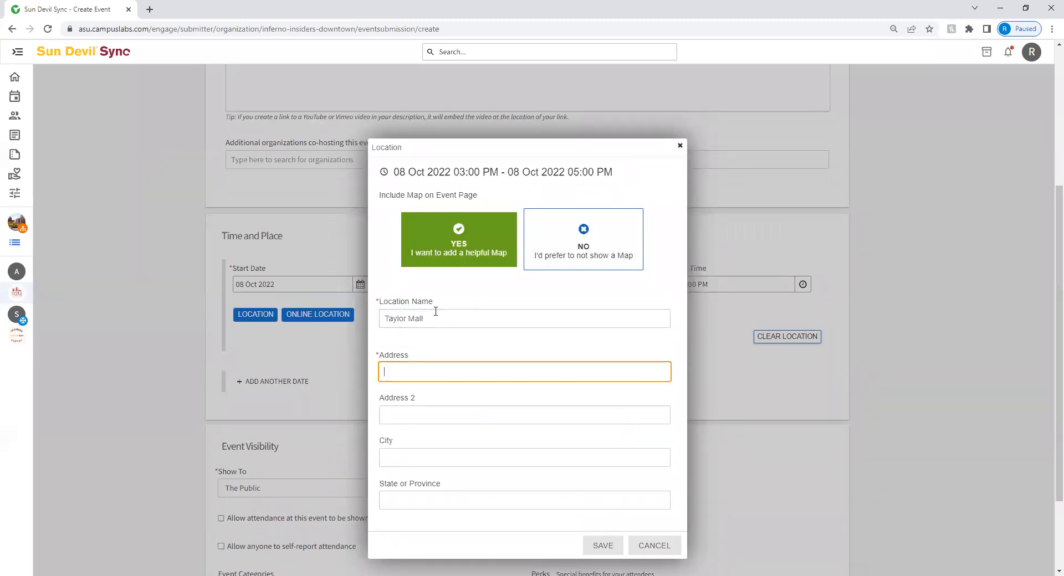
pyautogui.write('Taylor St')
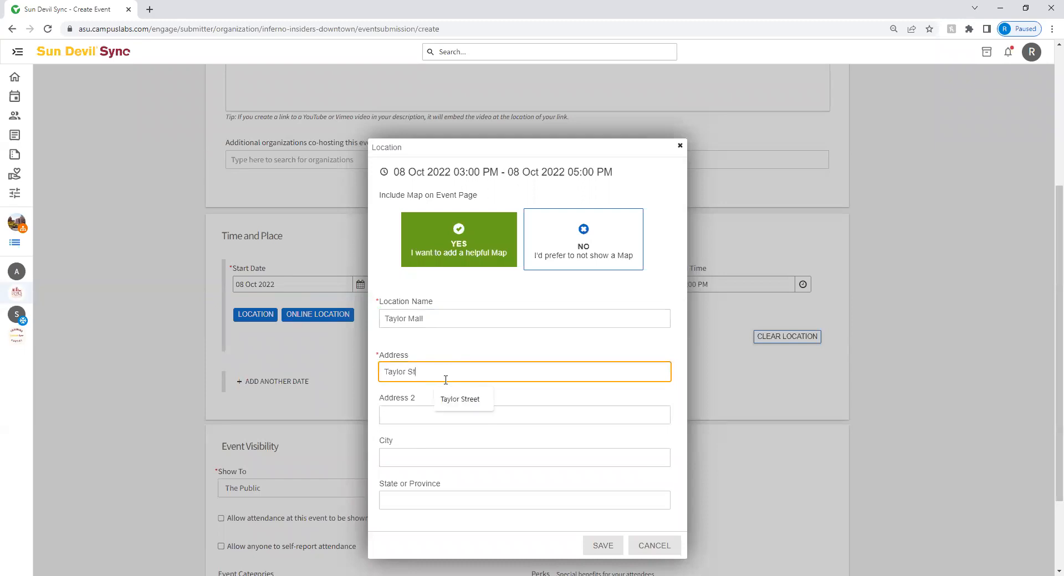
pyautogui.write('reet')
pyautogui.press('Tab')
pyautogui.press('Tab')
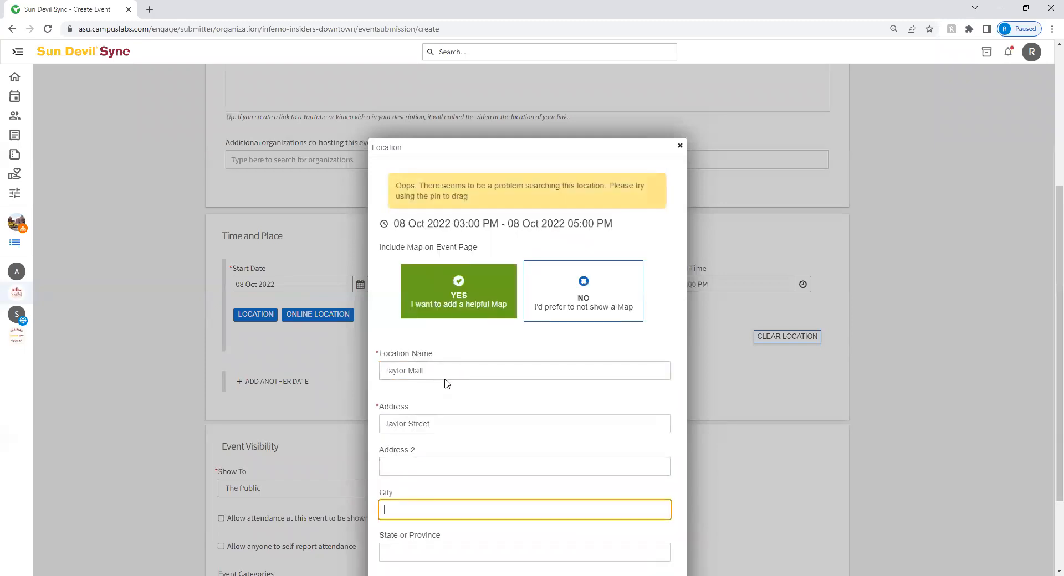
pyautogui.write('Phoenix')
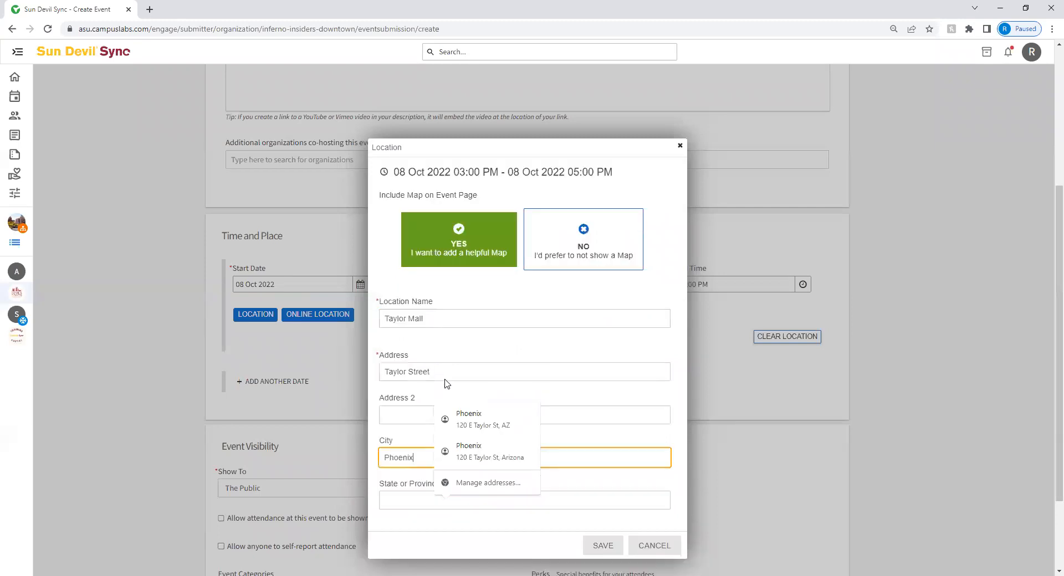
pyautogui.press('Tab')
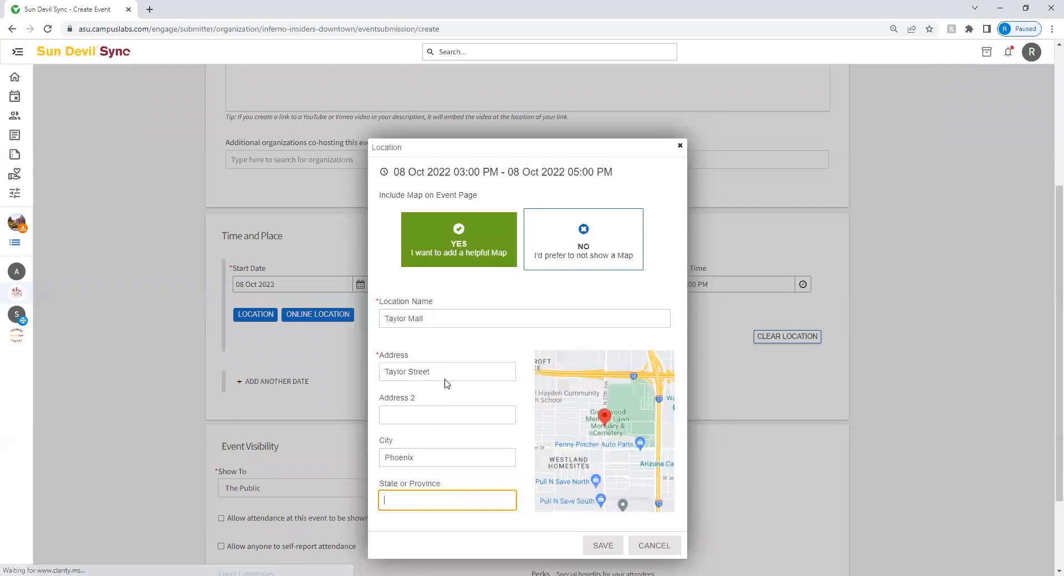
pyautogui.write('Arizona')
pyautogui.click(603, 546)
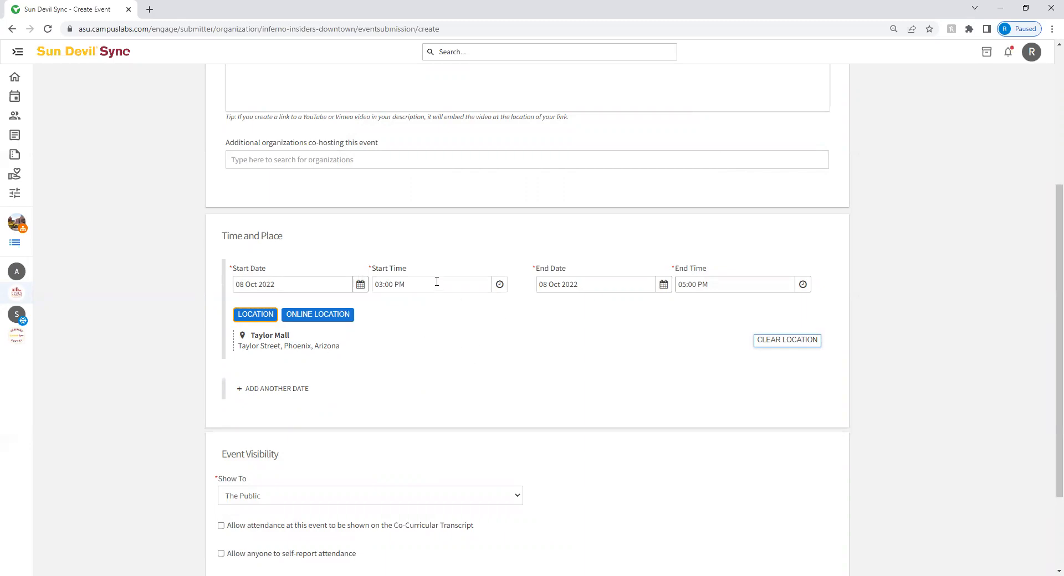
# Step: Add an additional date to the event and remove it again
pyautogui.scroll(4, 409, 291)
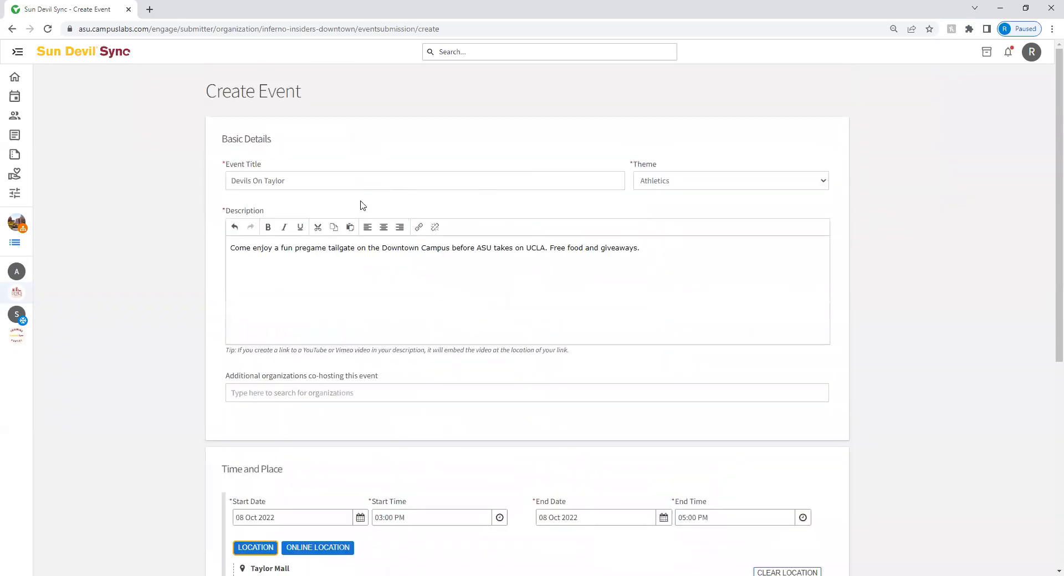
pyautogui.scroll(-4, 671, 433)
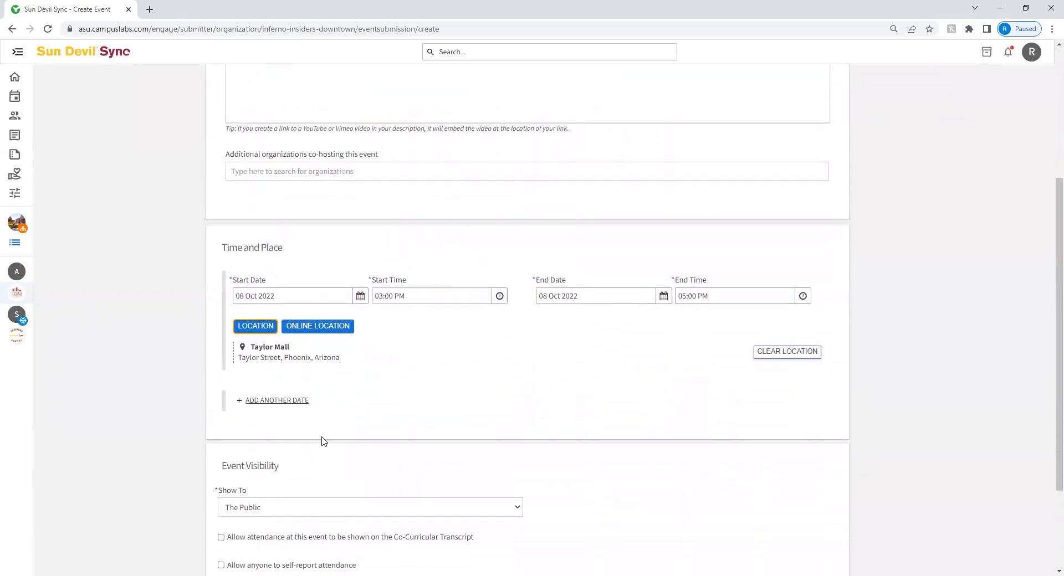
pyautogui.click(248, 401)
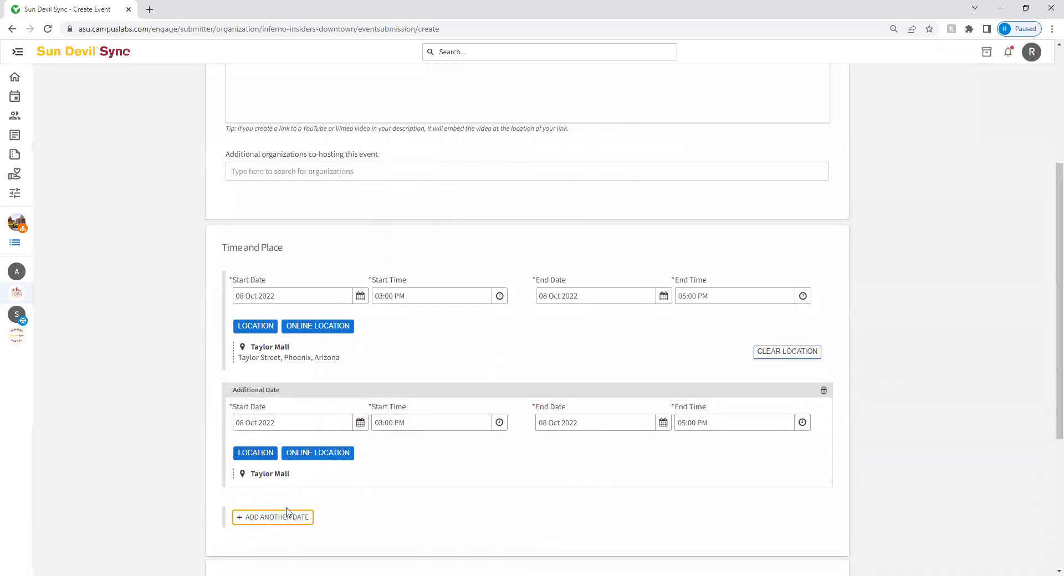
pyautogui.scroll(-3, 374, 462)
pyautogui.scroll(1, 375, 462)
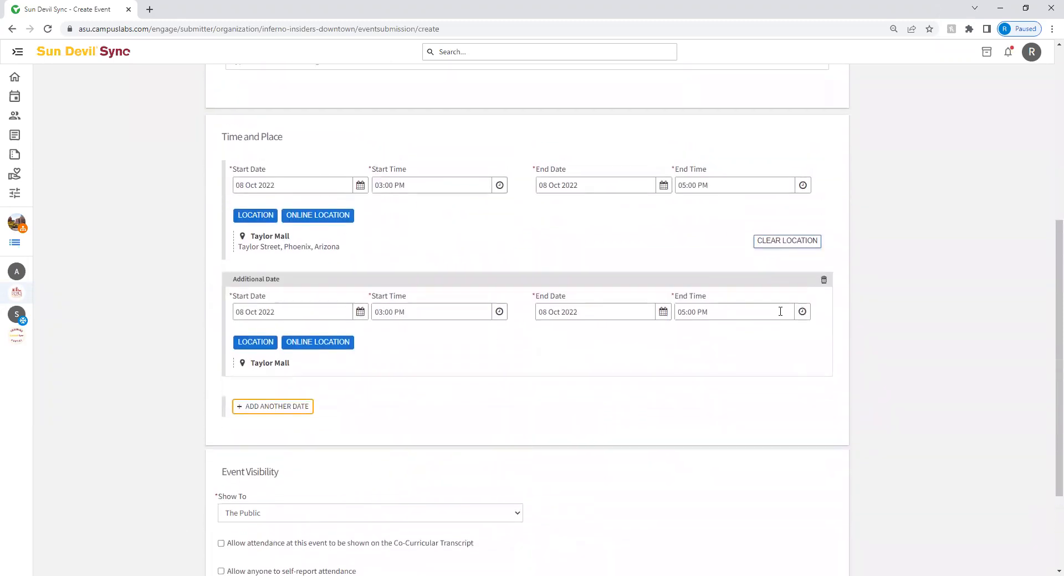
pyautogui.click(823, 280)
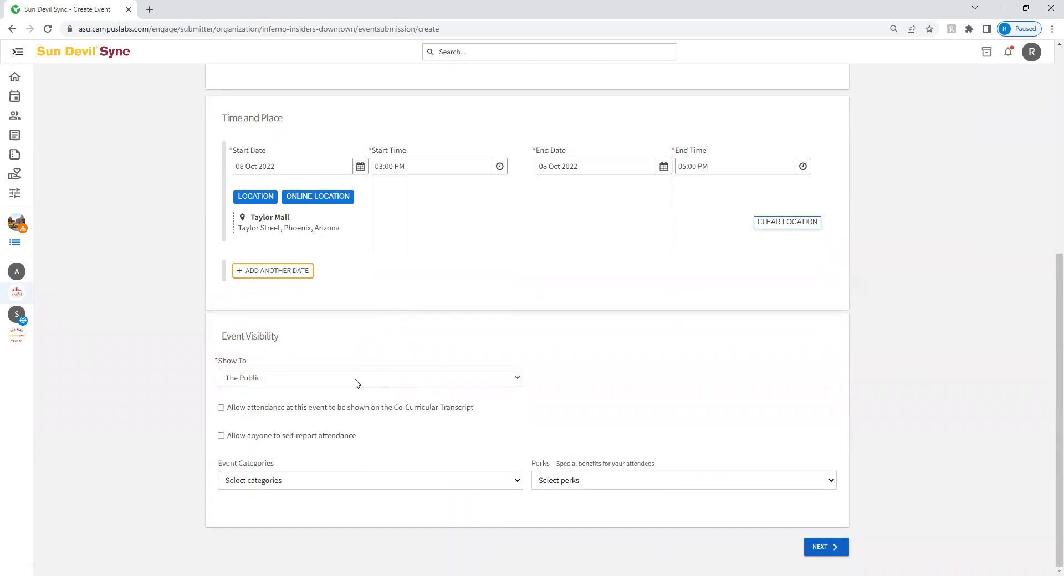
# Step: Set the event to be shown to The Public
pyautogui.click(349, 385)
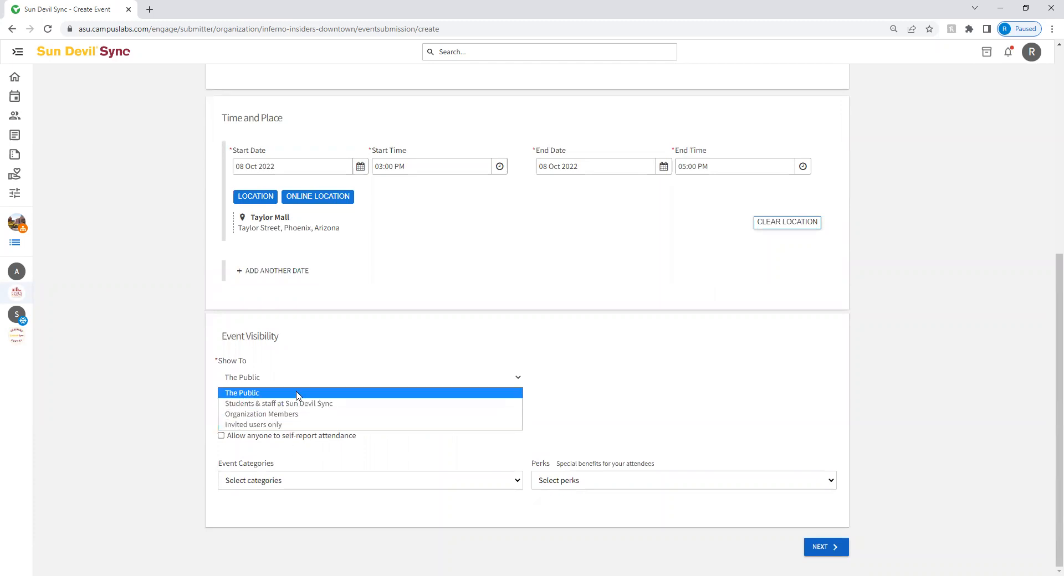
pyautogui.click(297, 394)
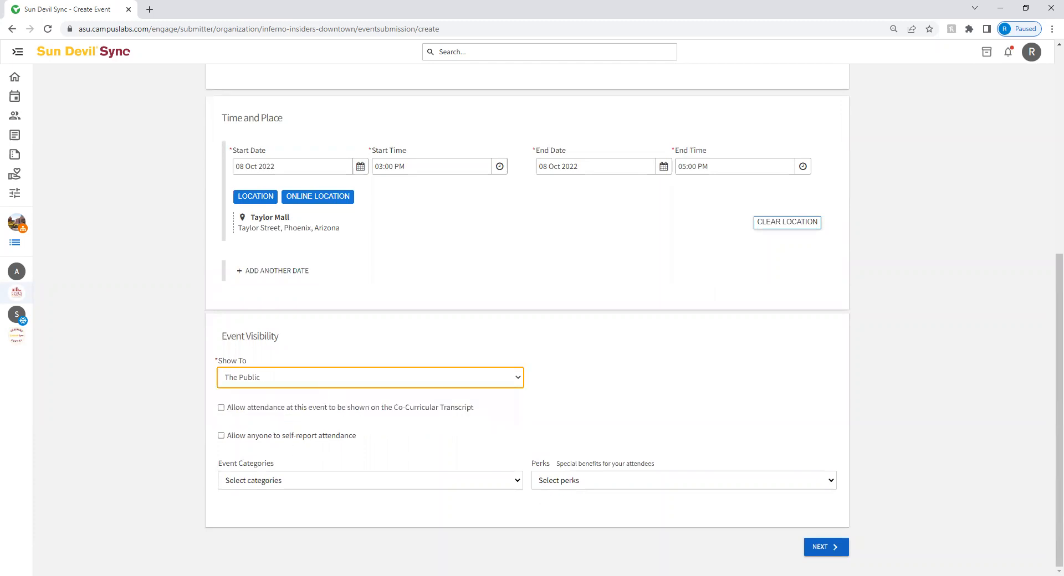
# Step: Add the In-Person Event category to the event and remove it again
pyautogui.click(316, 479)
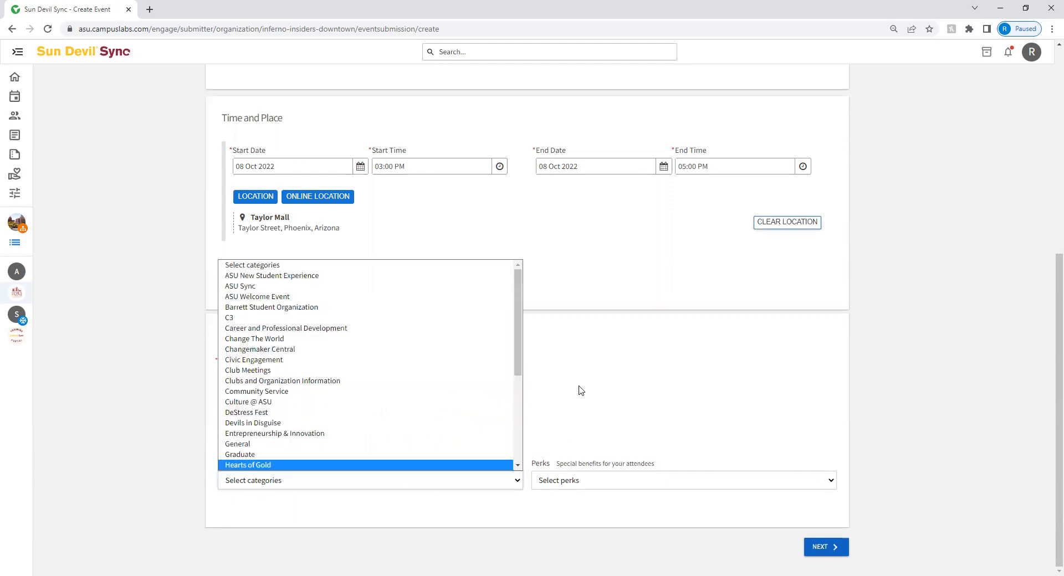
pyautogui.click(518, 479)
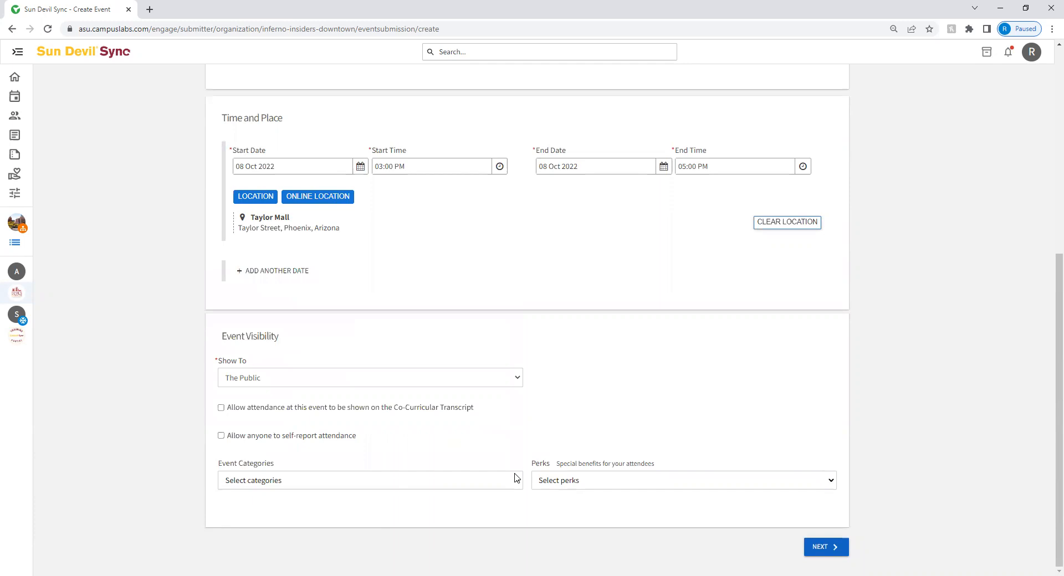
pyautogui.click(517, 479)
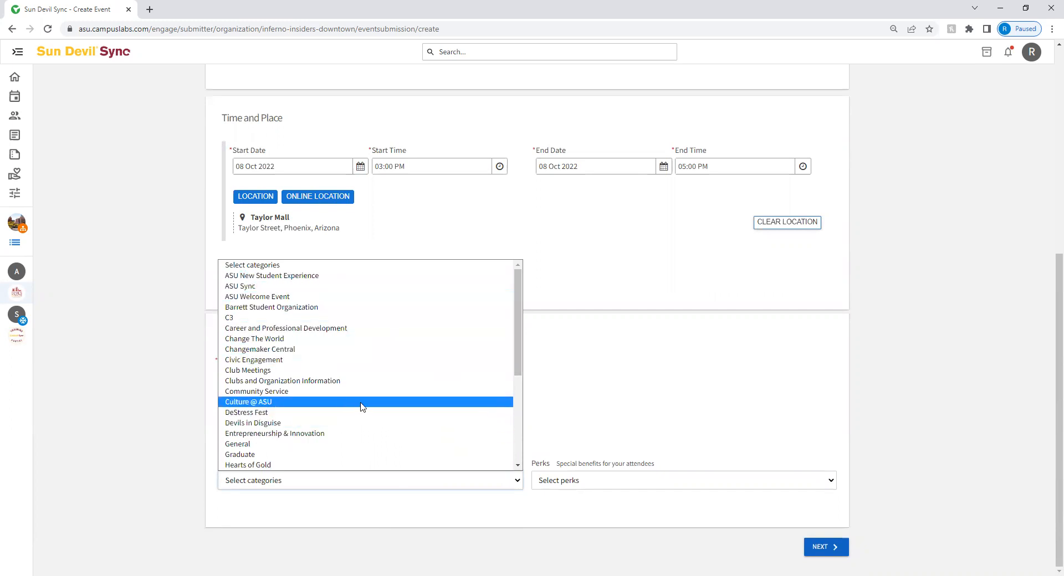
pyautogui.scroll(-3, 352, 409)
pyautogui.click(412, 365)
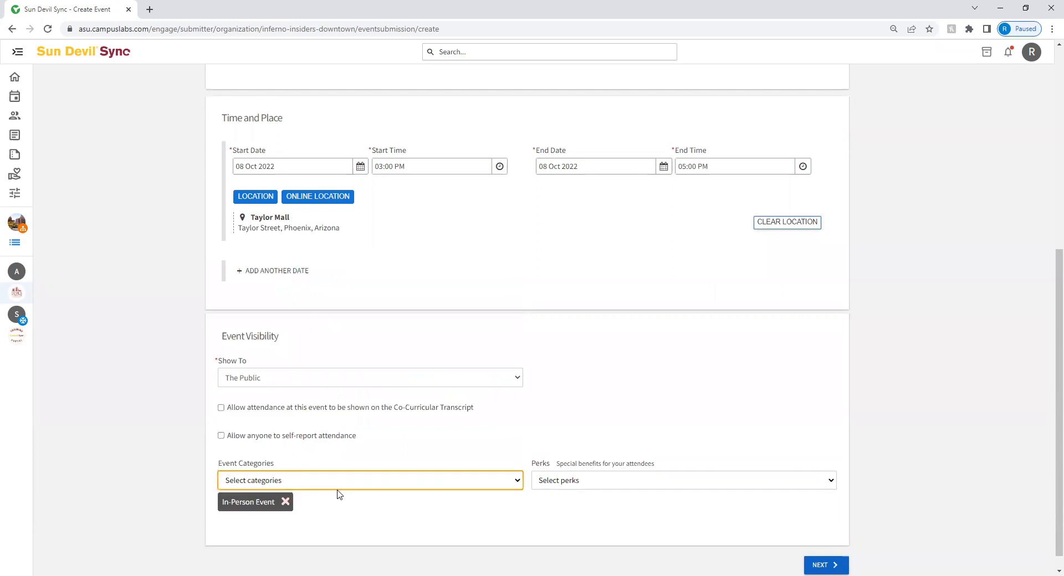
pyautogui.click(286, 502)
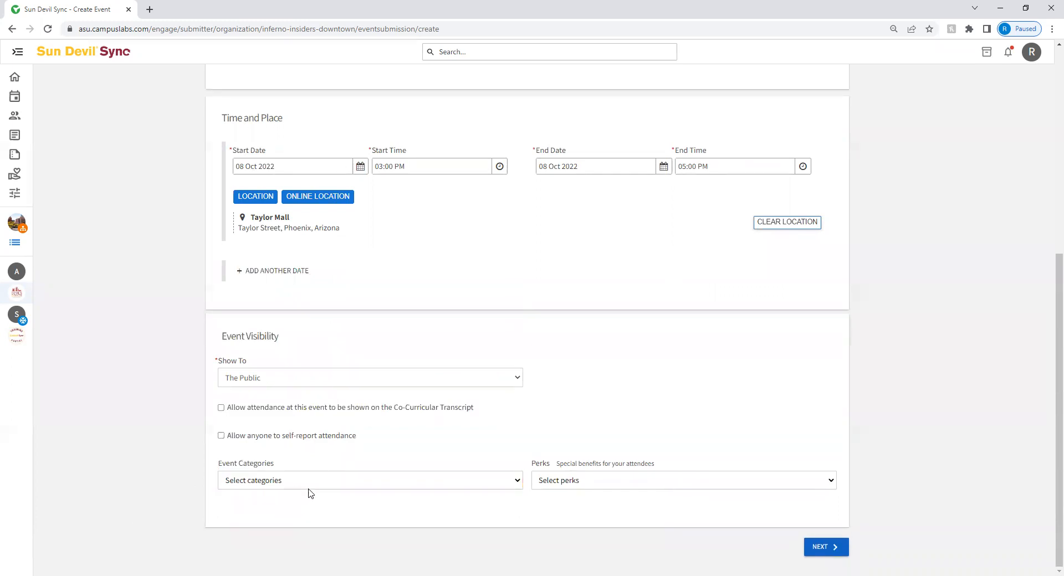
# Step: Assign the event categories In-Person Event and Sun Devil Athletics
pyautogui.click(313, 480)
pyautogui.scroll(-3, 311, 434)
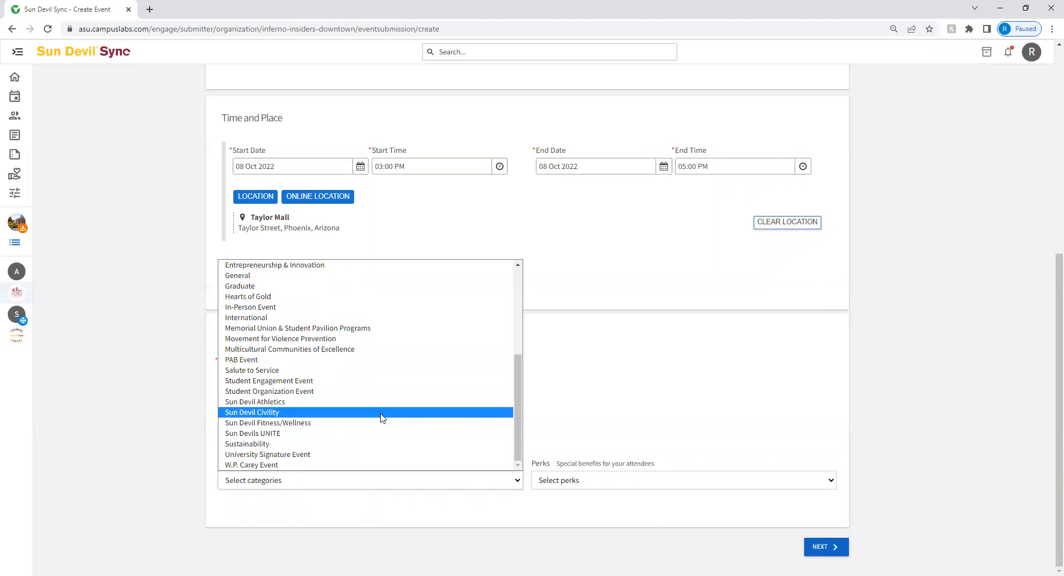
pyautogui.scroll(2, 351, 465)
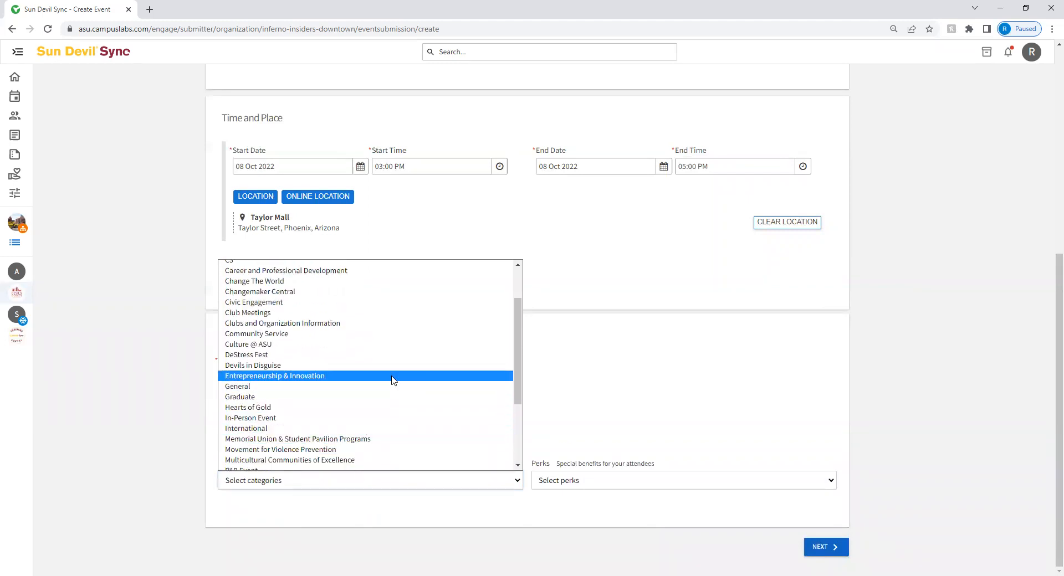
pyautogui.scroll(-3, 377, 410)
pyautogui.scroll(4, 327, 451)
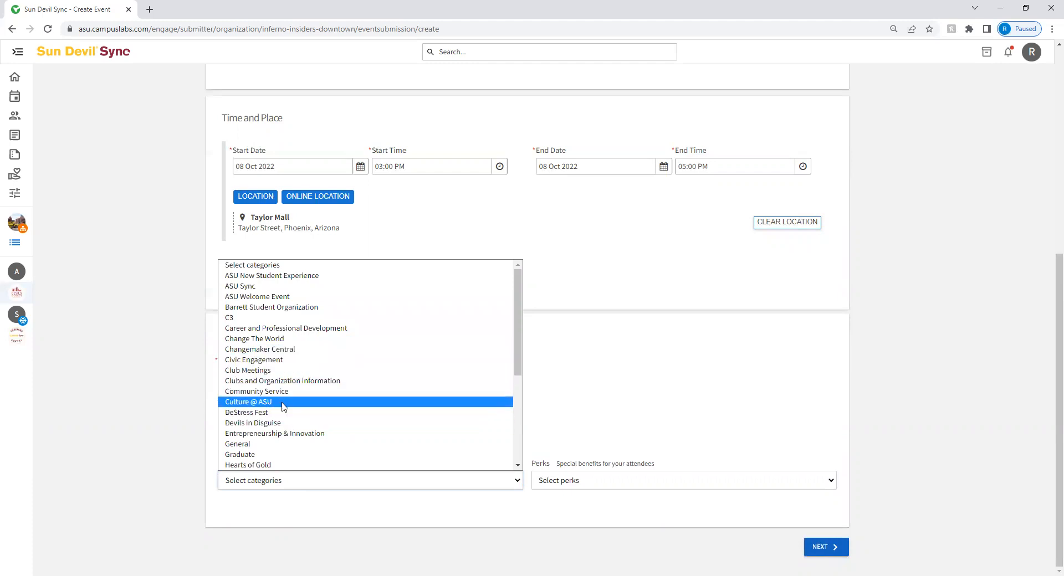
pyautogui.scroll(-5, 296, 419)
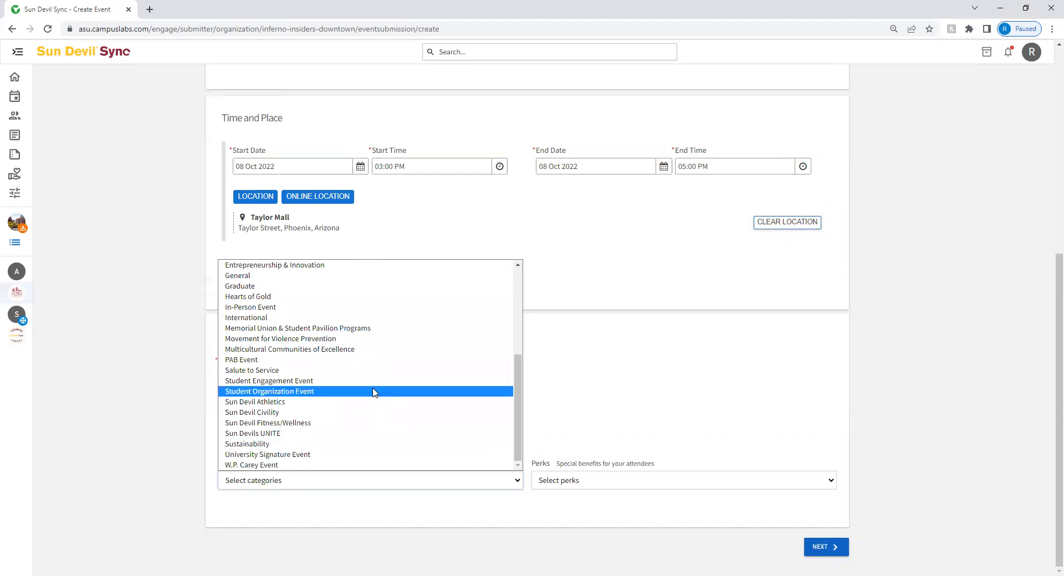
pyautogui.scroll(5, 346, 432)
pyautogui.scroll(-3, 345, 427)
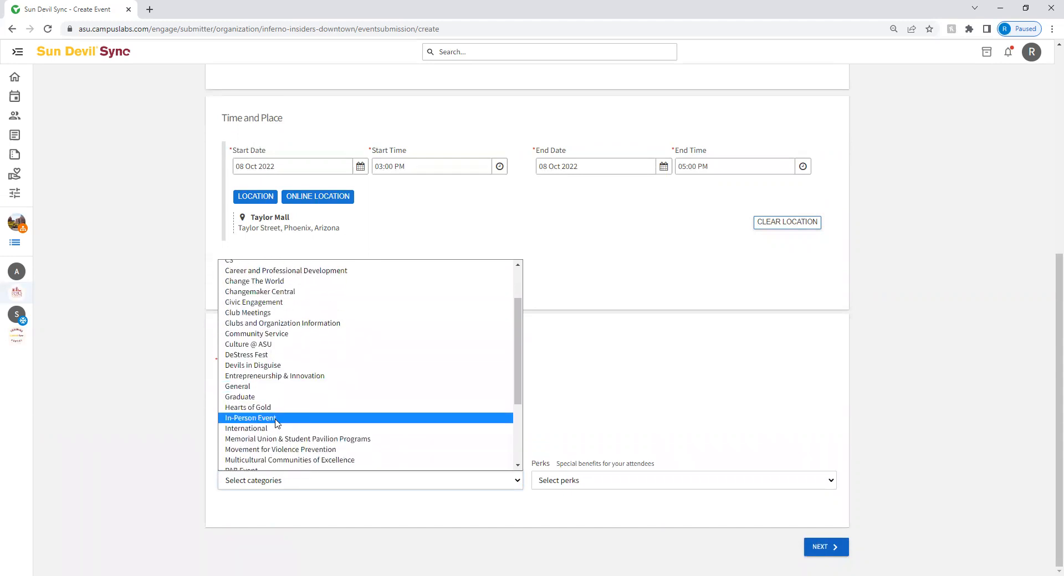
pyautogui.click(471, 418)
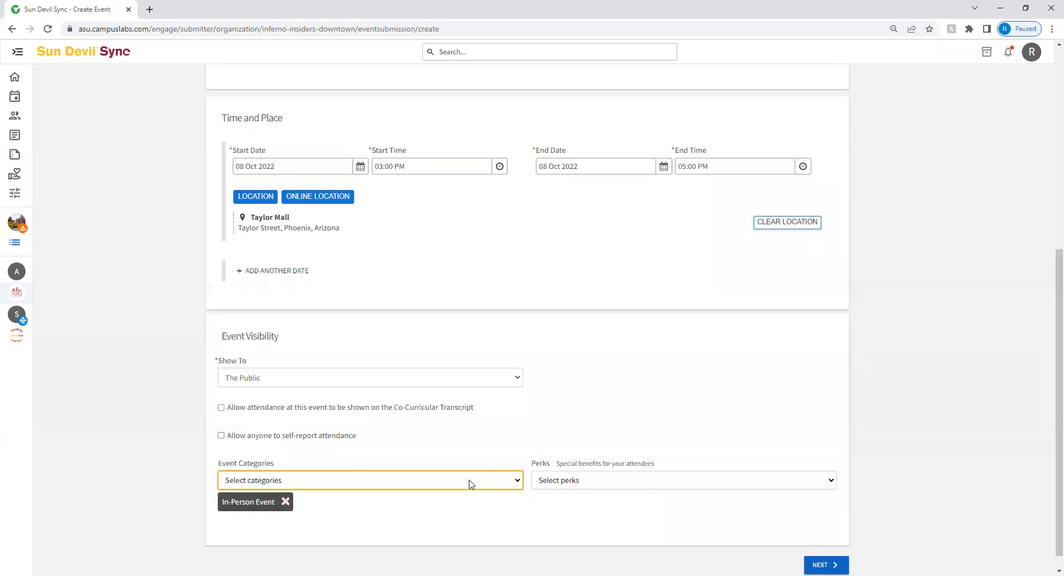
pyautogui.click(431, 481)
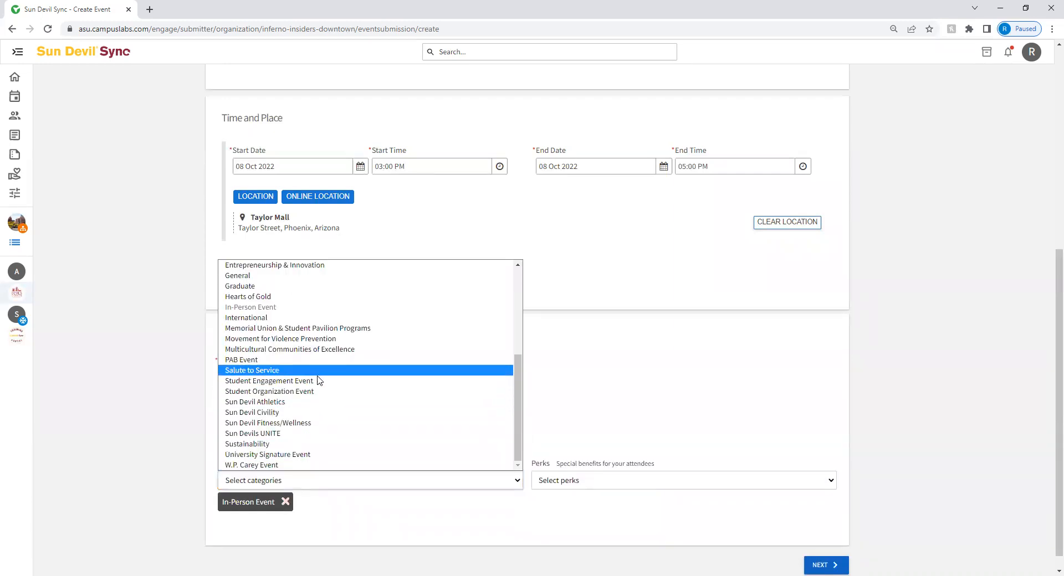
pyautogui.click(284, 403)
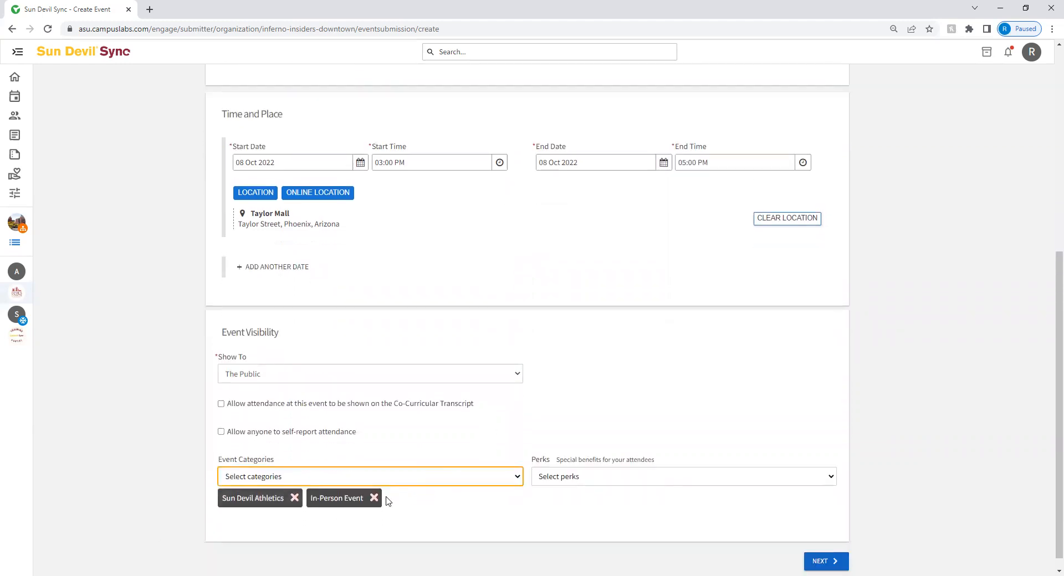
# Step: Add the Free Food and Free Stuff perks for attendees
pyautogui.scroll(-1, 421, 497)
pyautogui.click(604, 465)
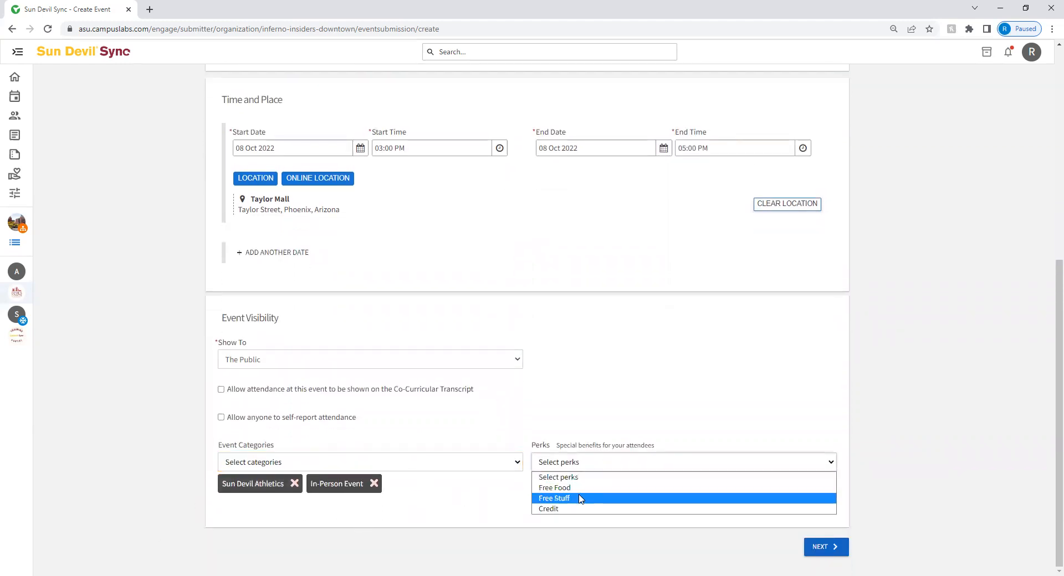
pyautogui.click(580, 488)
pyautogui.click(597, 463)
pyautogui.click(582, 498)
pyautogui.click(692, 463)
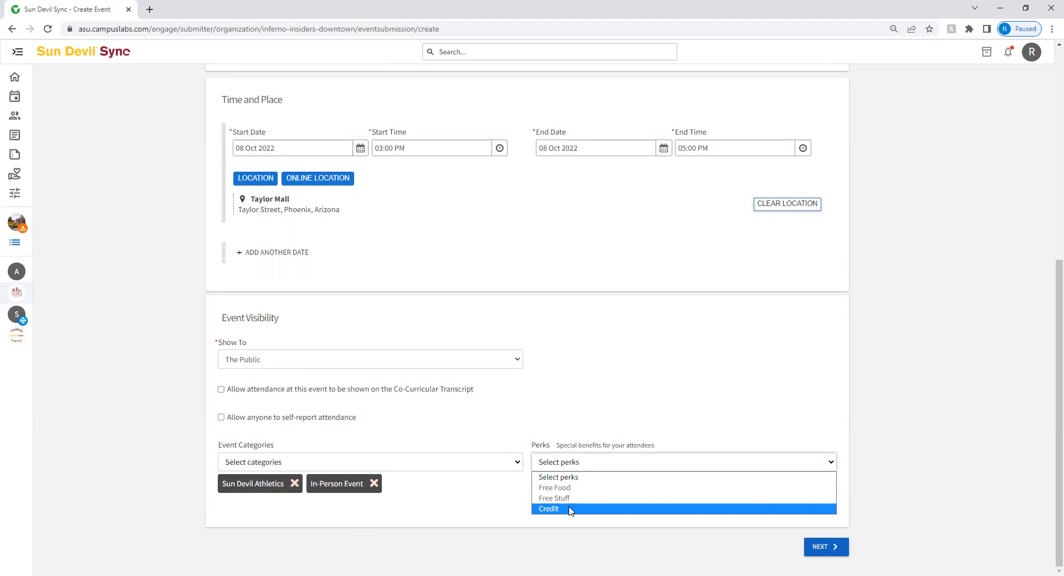
pyautogui.click(636, 417)
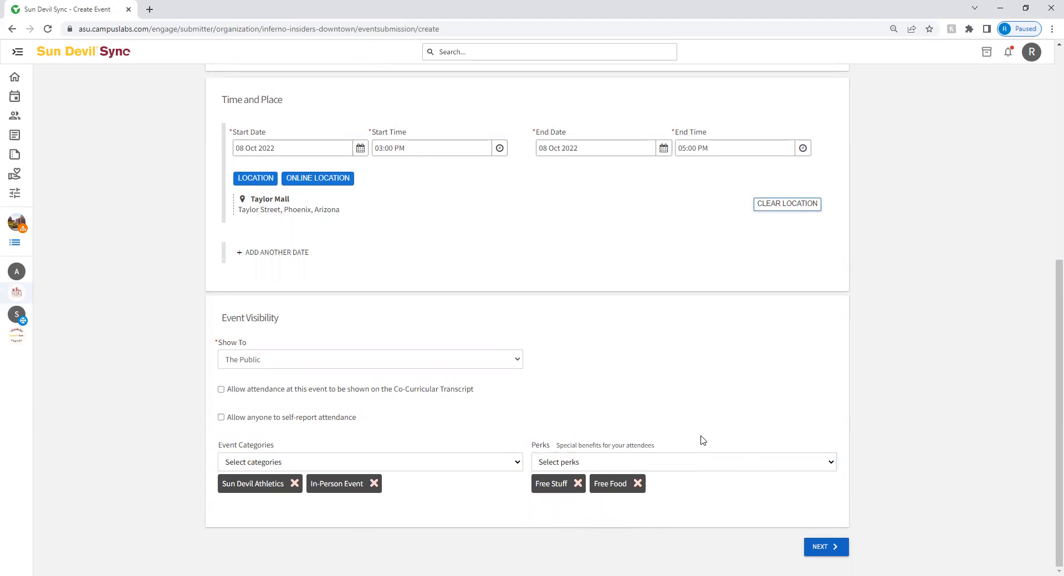
# Step: Continue to the event's RSVP page and look over its settings and question options
pyautogui.click(824, 548)
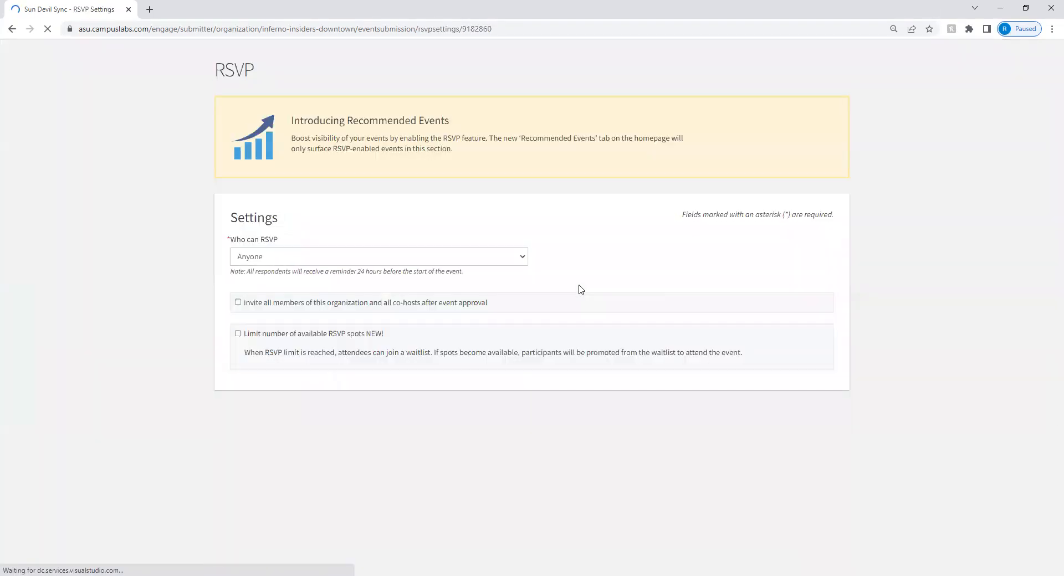
pyautogui.scroll(-2, 601, 244)
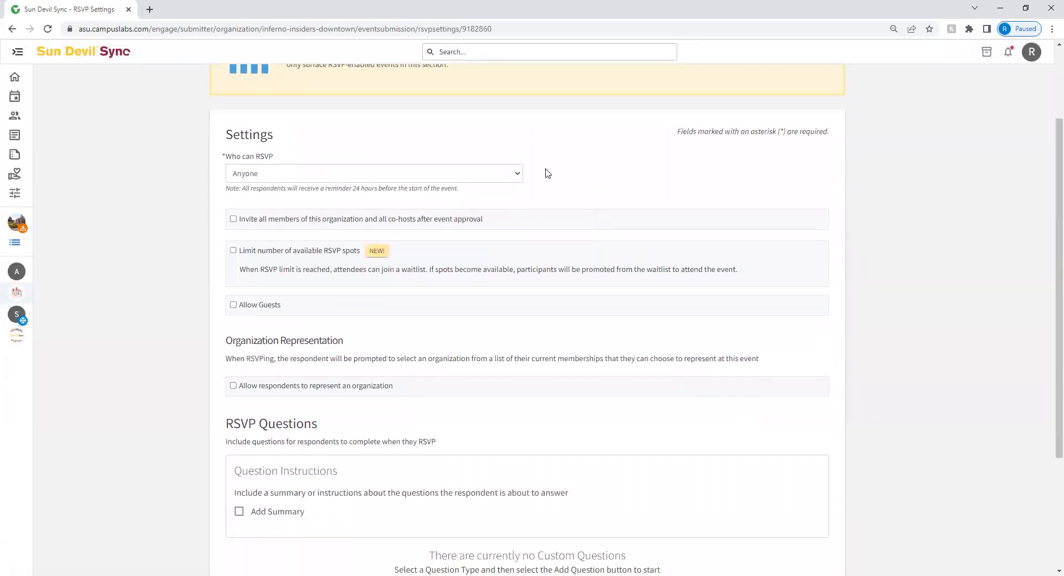
pyautogui.scroll(-2, 610, 266)
pyautogui.scroll(2, 627, 332)
pyautogui.scroll(-4, 637, 361)
pyautogui.scroll(5, 636, 368)
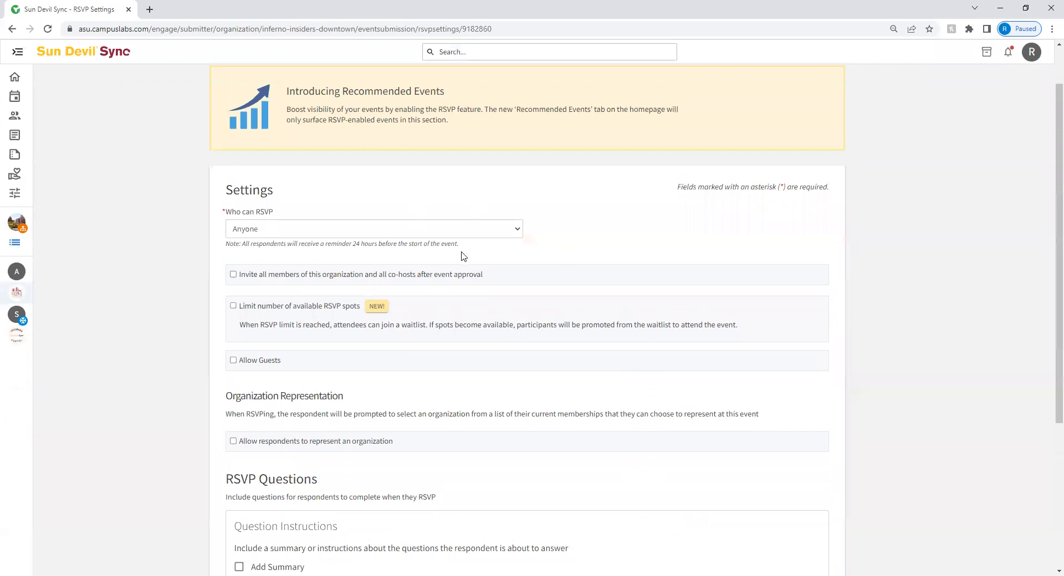
# Step: Limit the available RSVP spots to a maximum of 100 and remove the limit again
pyautogui.scroll(1, 476, 259)
pyautogui.scroll(-4, 494, 268)
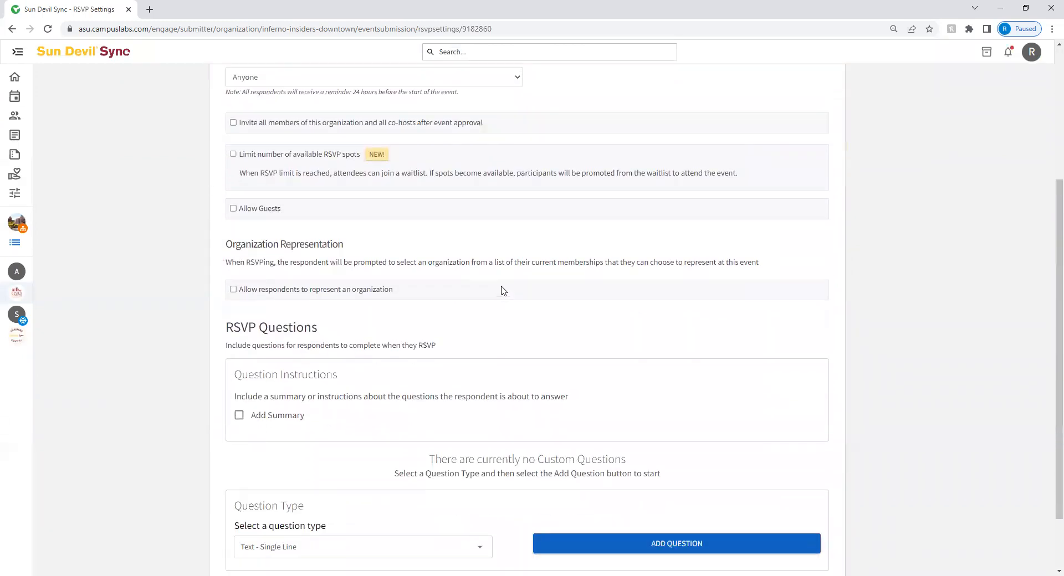
pyautogui.scroll(2, 532, 289)
pyautogui.scroll(1, 549, 290)
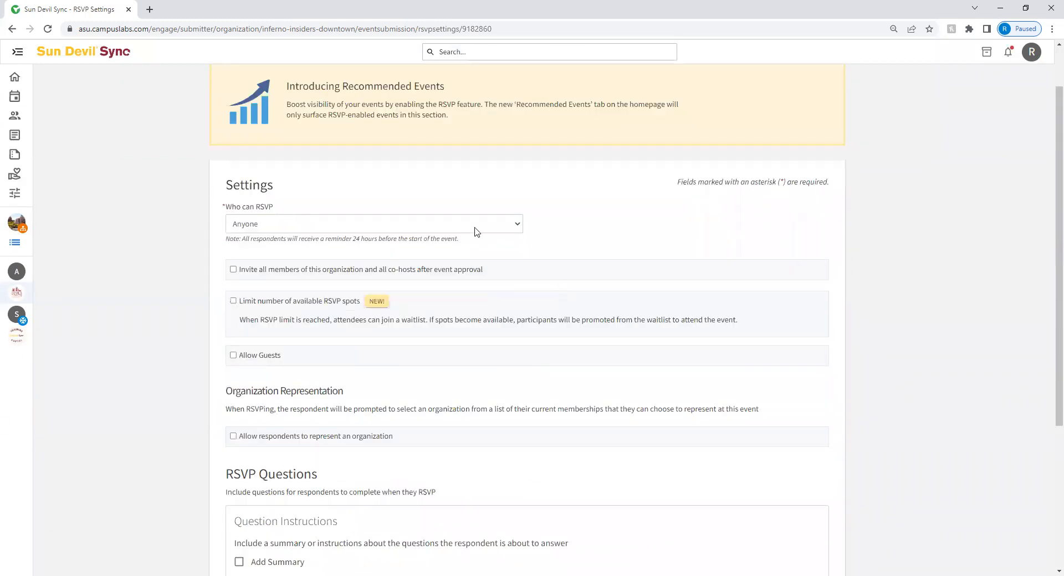
pyautogui.click(228, 301)
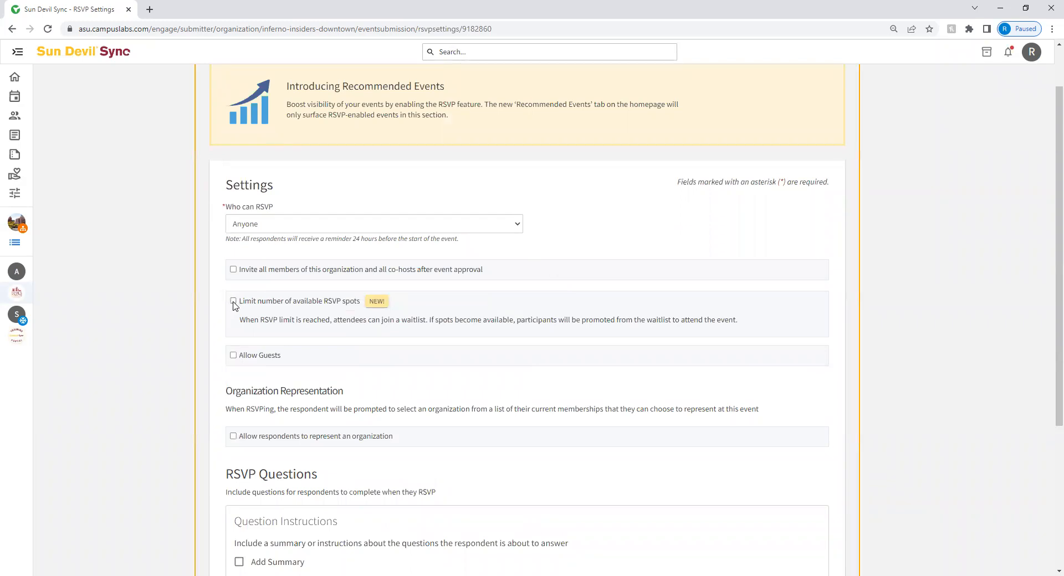
pyautogui.click(234, 300)
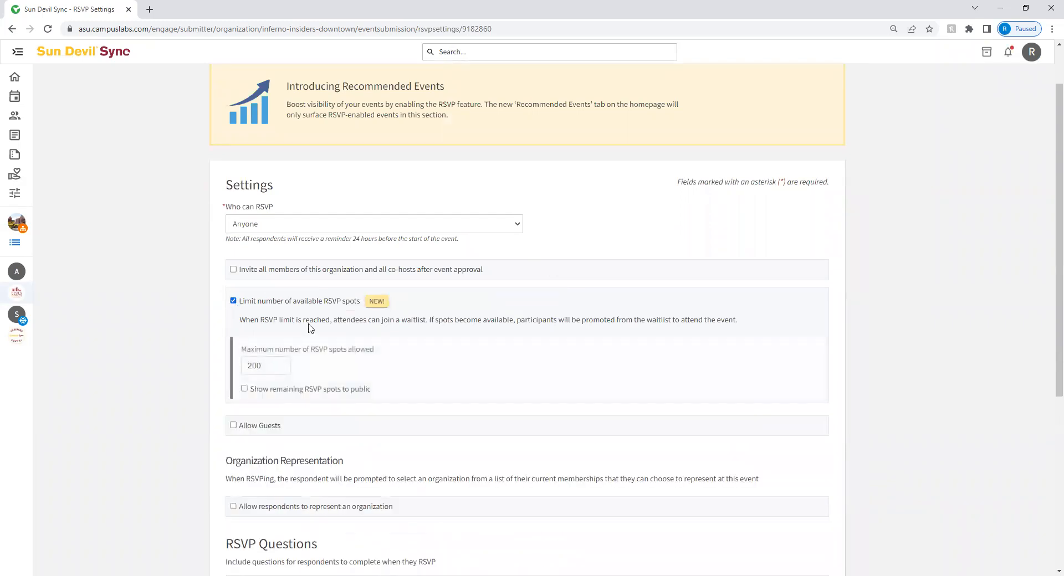
pyautogui.click(261, 365)
pyautogui.doubleClick(261, 365)
pyautogui.write('100')
pyautogui.click(320, 353)
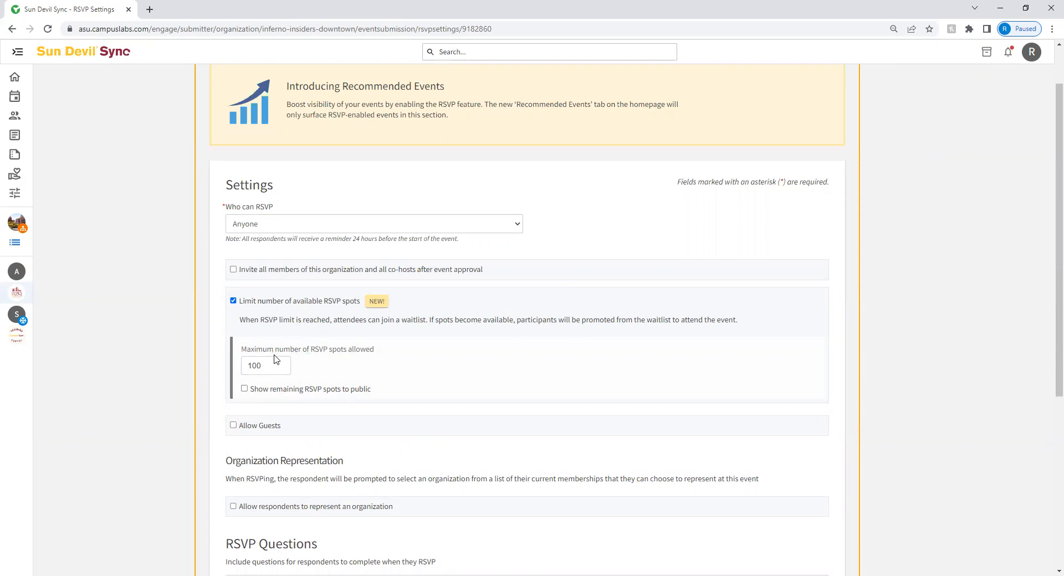
pyautogui.click(234, 301)
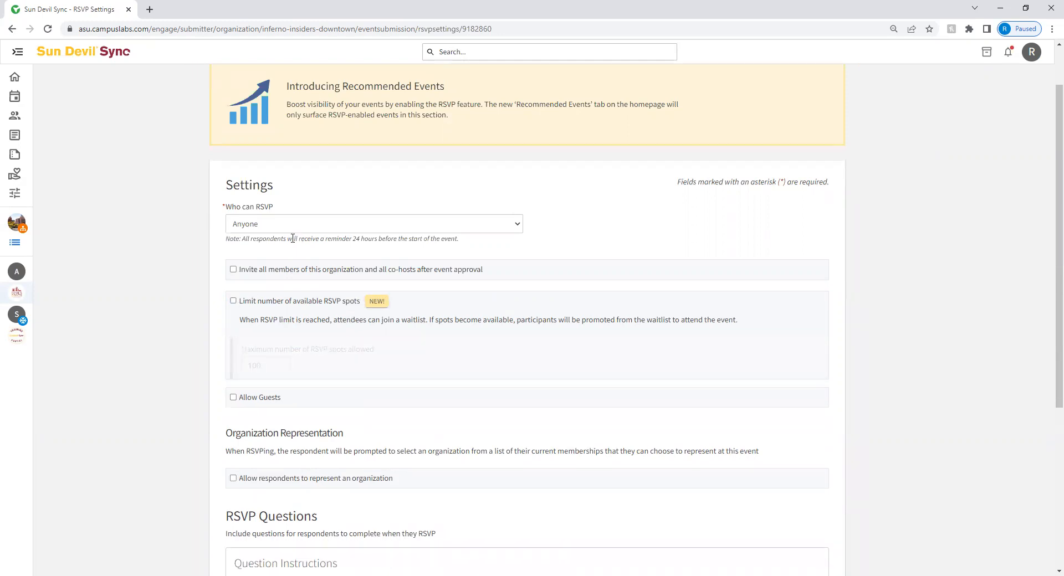
# Step: Keep RSVPs open to anyone and invite all organization members and co-hosts after event approval
pyautogui.click(302, 223)
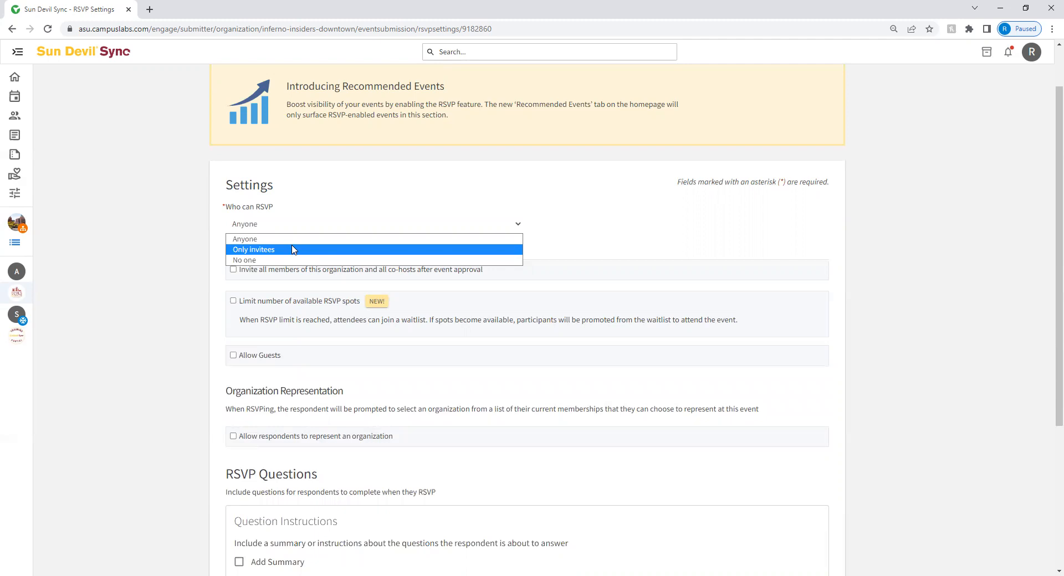
pyautogui.click(371, 207)
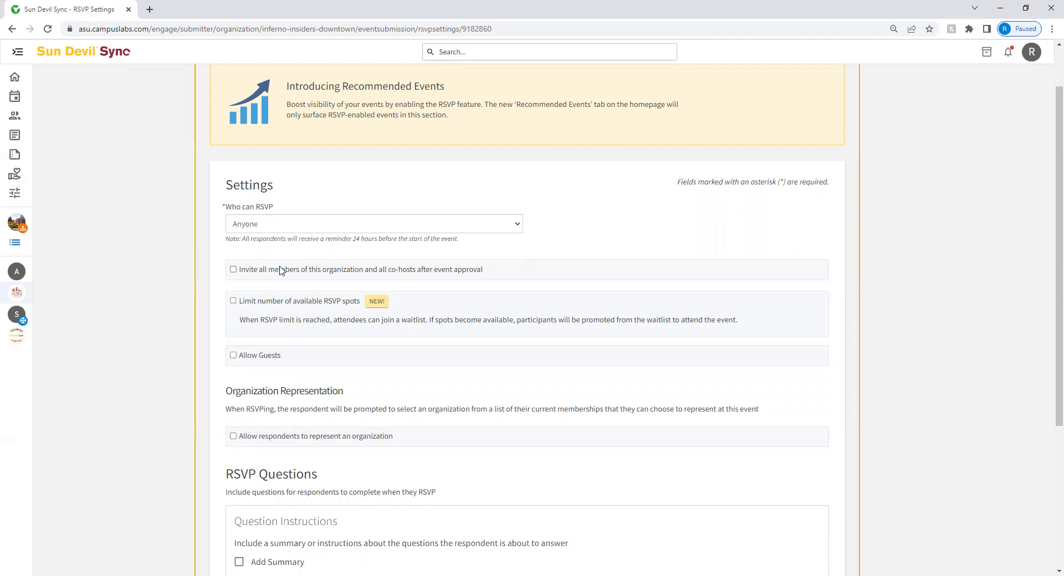
pyautogui.click(233, 270)
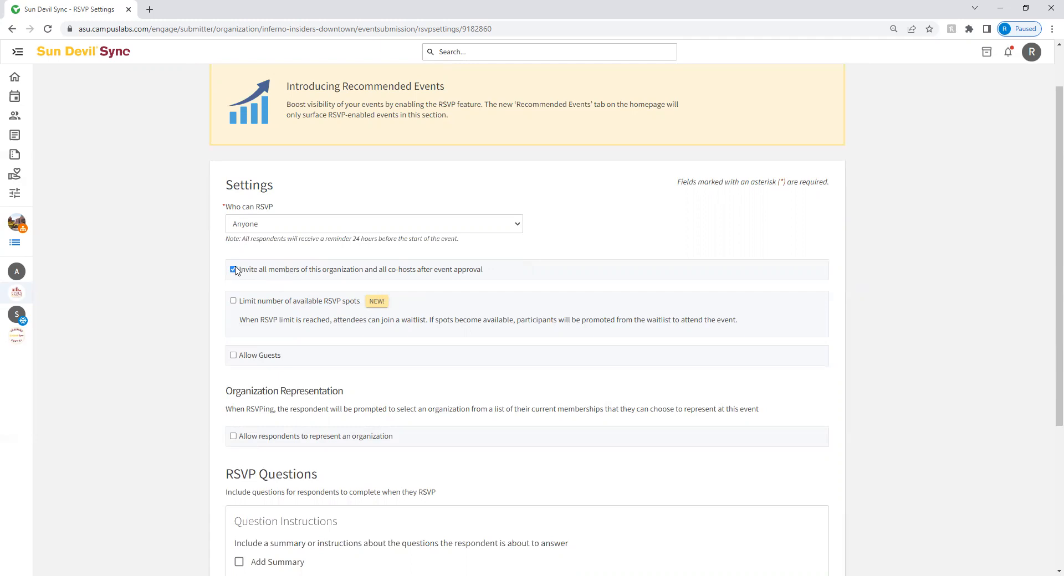
# Step: Allow respondents to represent an organization and turn that option off again
pyautogui.scroll(-4, 349, 335)
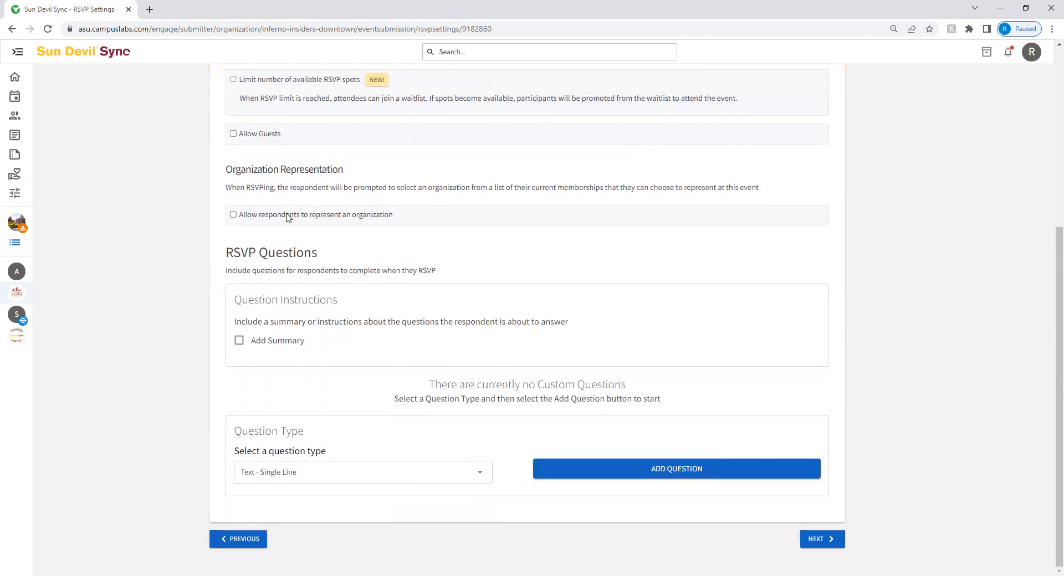
pyautogui.click(232, 216)
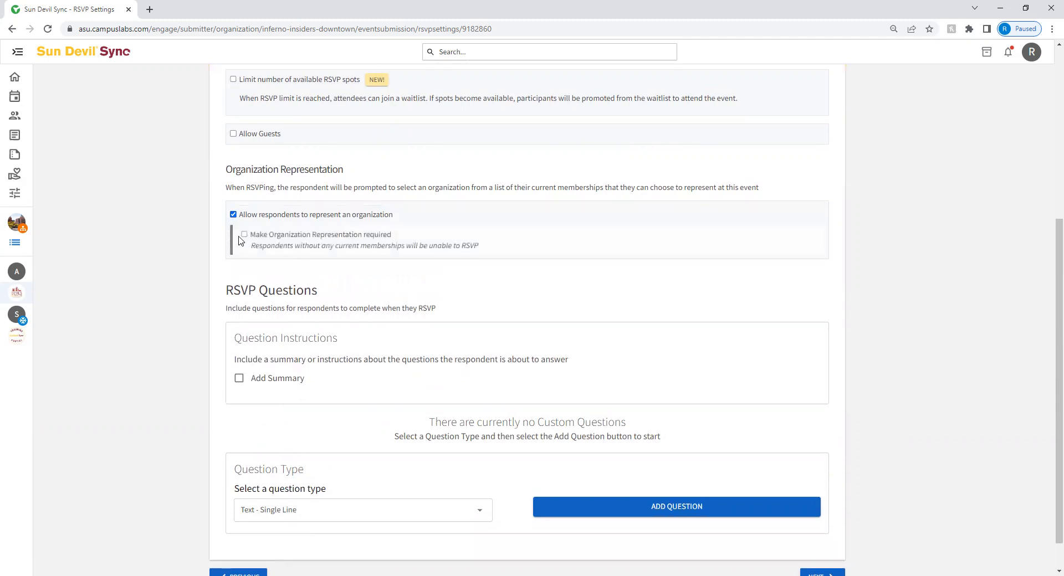
pyautogui.click(233, 215)
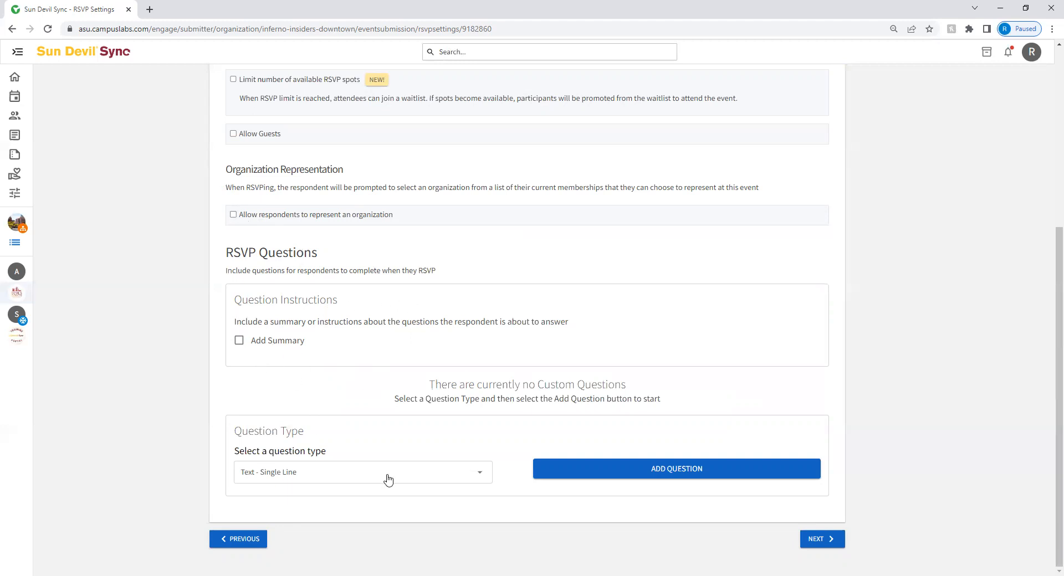
# Step: Look over the available RSVP question types and continue to the Post Event Feedback page without adding a question
pyautogui.click(477, 473)
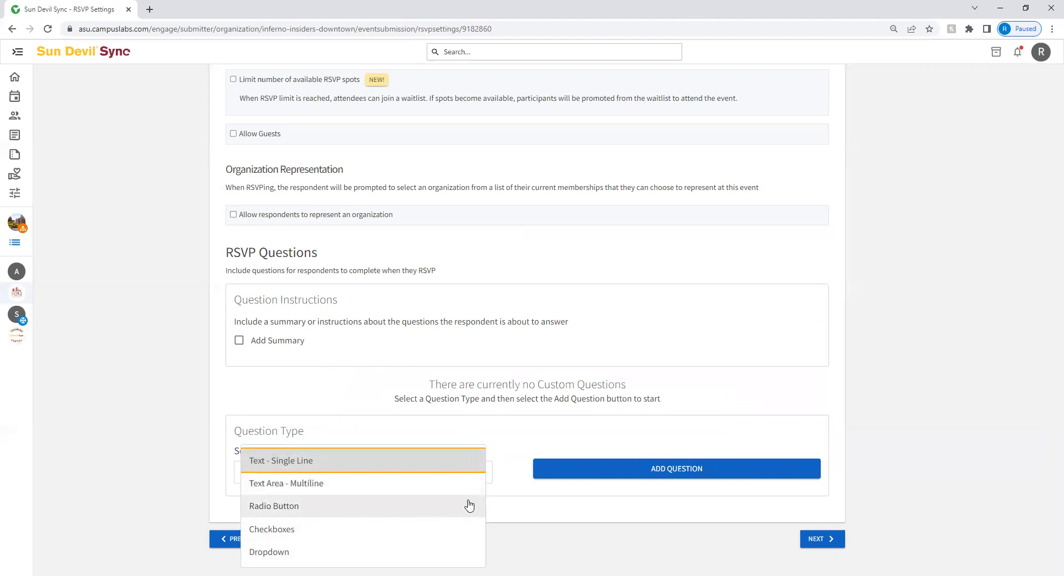
pyautogui.click(520, 542)
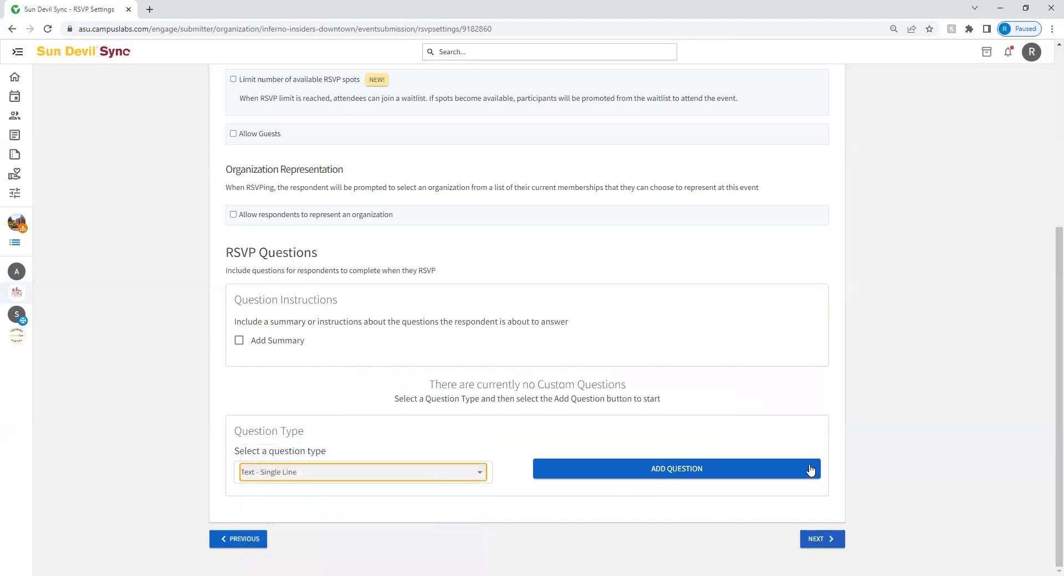
pyautogui.scroll(5, 314, 411)
pyautogui.scroll(-5, 322, 368)
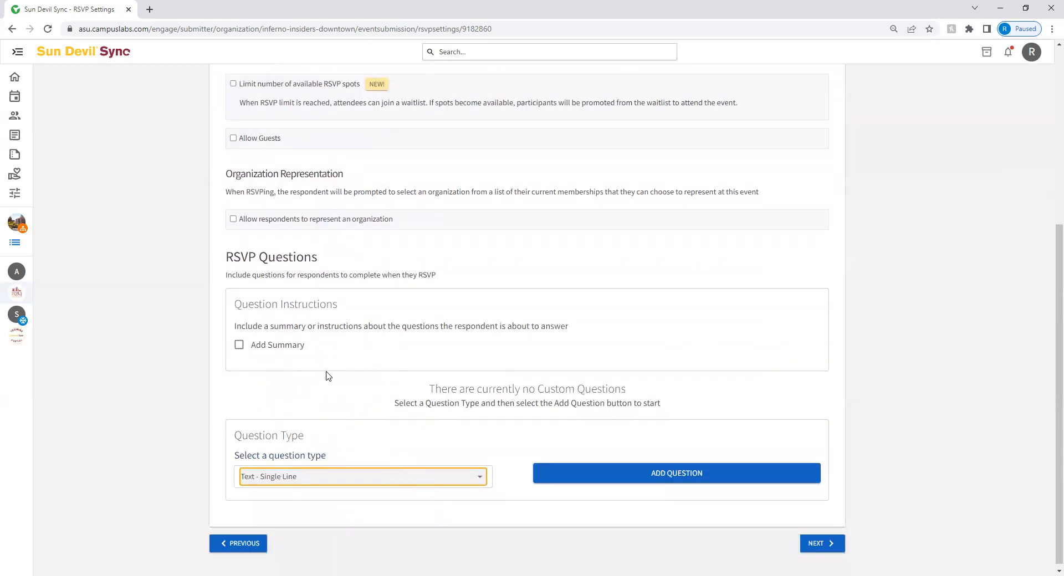
pyautogui.click(820, 545)
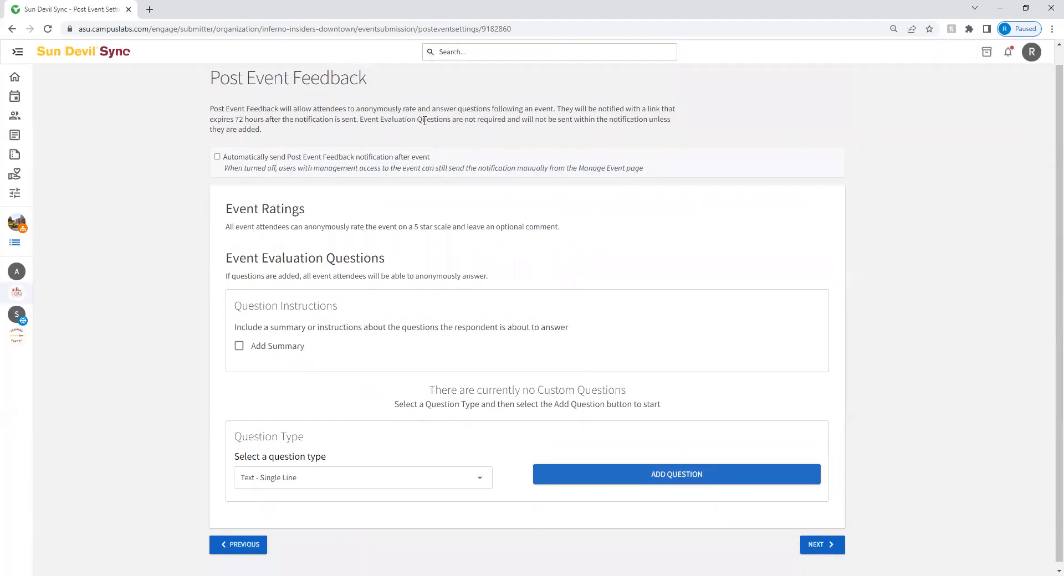
# Step: Add a summary to the event evaluation question instructions and remove it again
pyautogui.scroll(-1, 325, 164)
pyautogui.scroll(1, 330, 164)
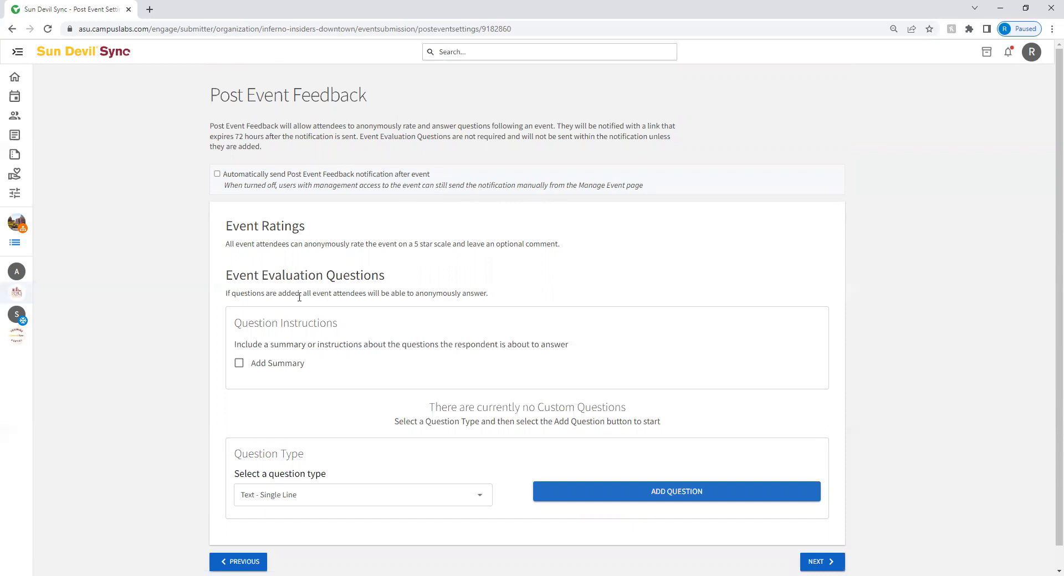
pyautogui.click(239, 364)
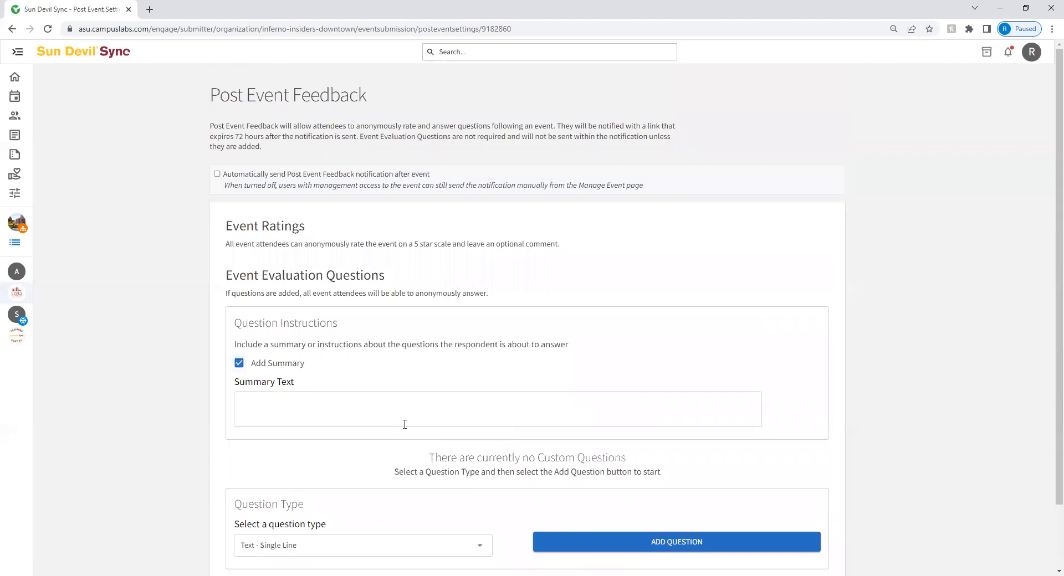
pyautogui.scroll(-2, 351, 423)
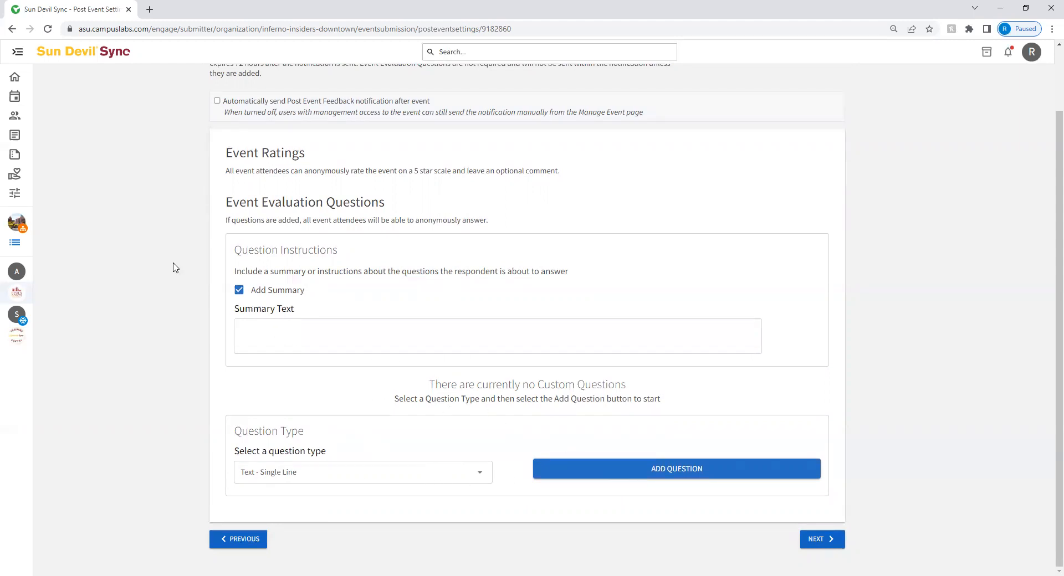
pyautogui.click(239, 289)
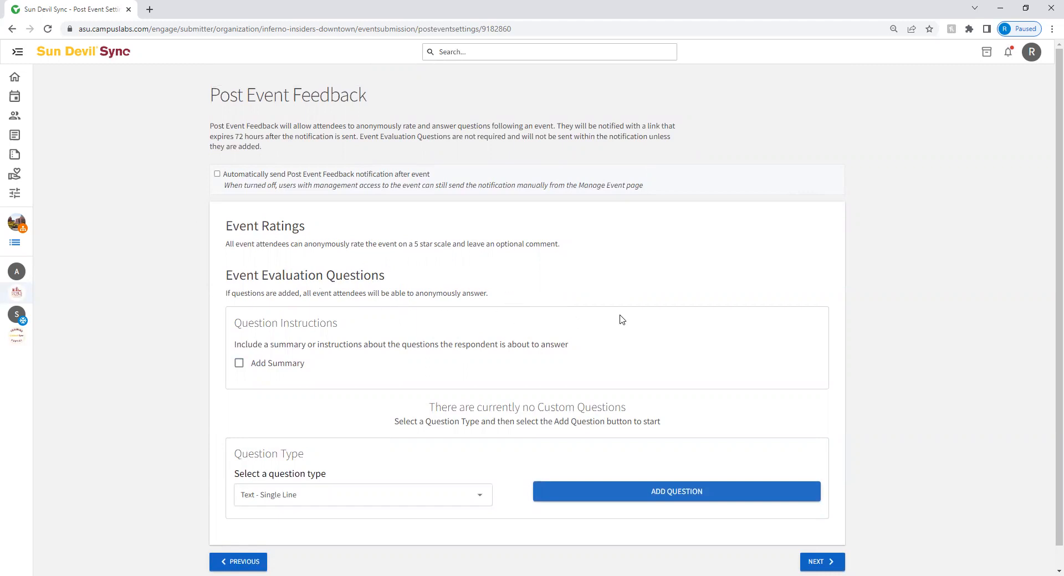
# Step: Continue from Post Event Feedback to the event's cover photo page
pyautogui.scroll(-1, 621, 320)
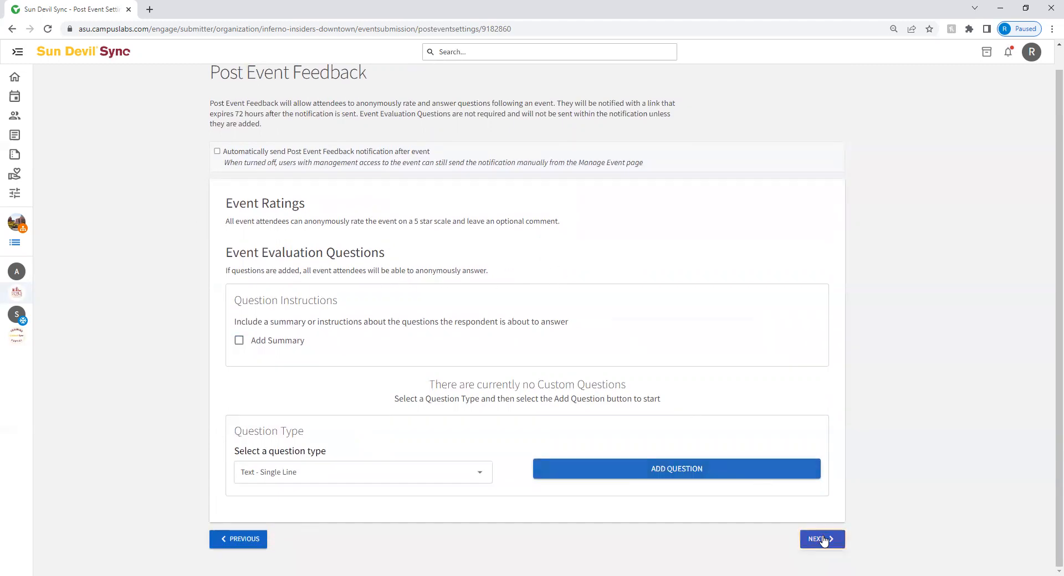
pyautogui.click(823, 540)
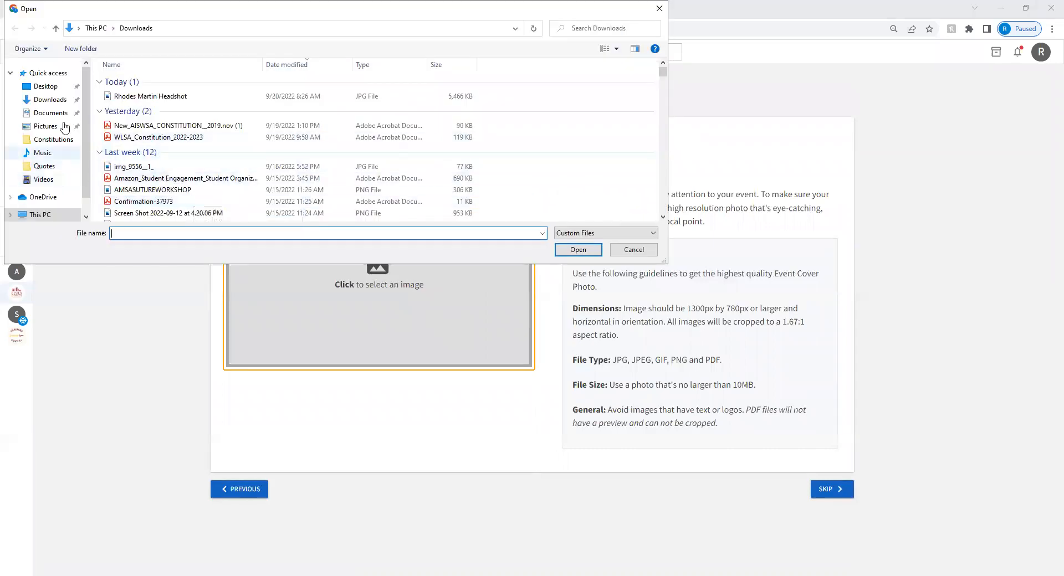
# Step: Upload the DOT_ASUvEastMich flyer from the Documents folder as the event cover photo
pyautogui.click(51, 126)
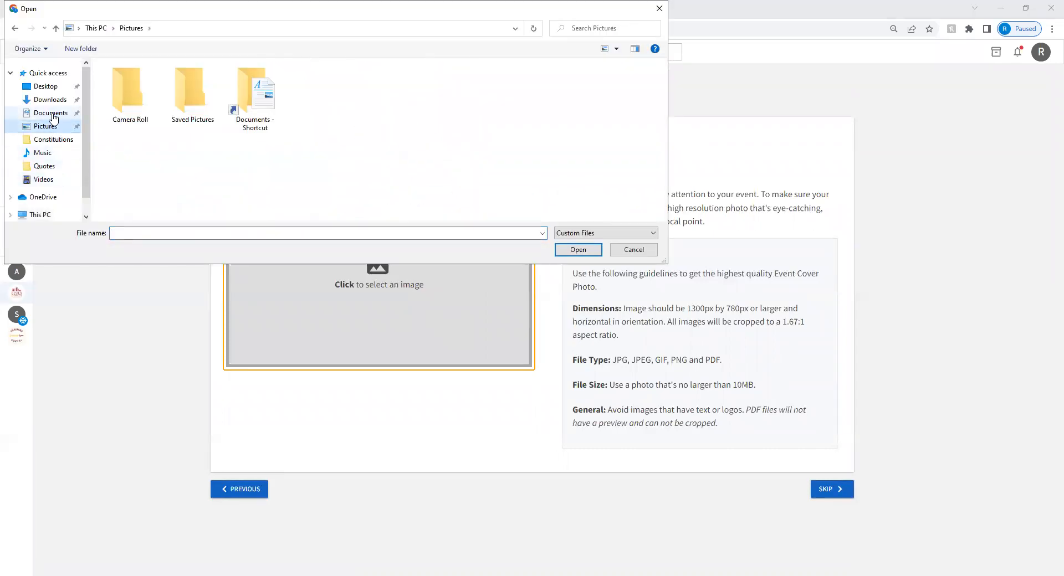
pyautogui.click(53, 113)
pyautogui.scroll(-5, 489, 141)
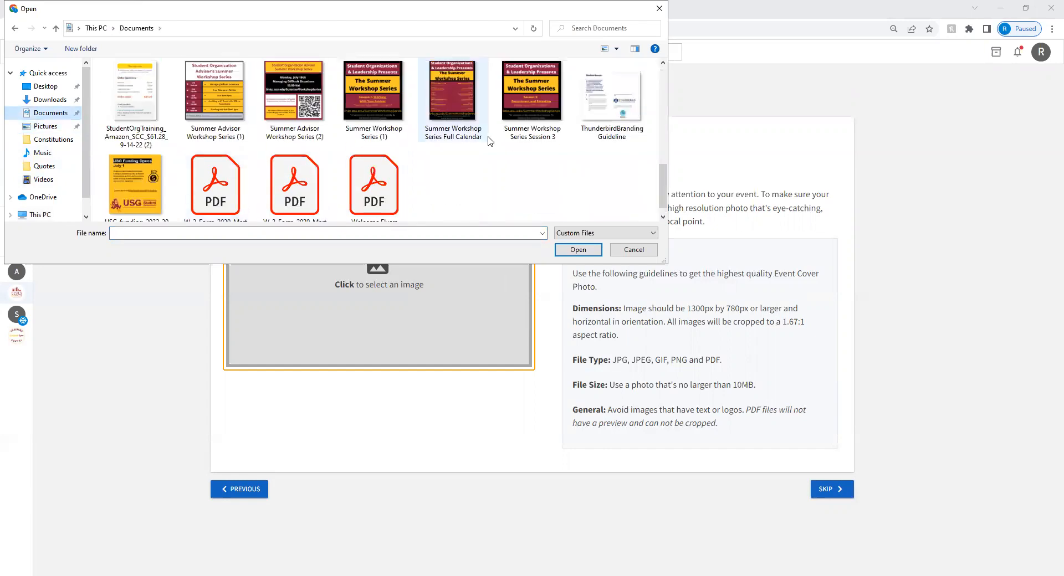
pyautogui.scroll(4, 489, 142)
pyautogui.scroll(-4, 604, 123)
pyautogui.scroll(5, 388, 149)
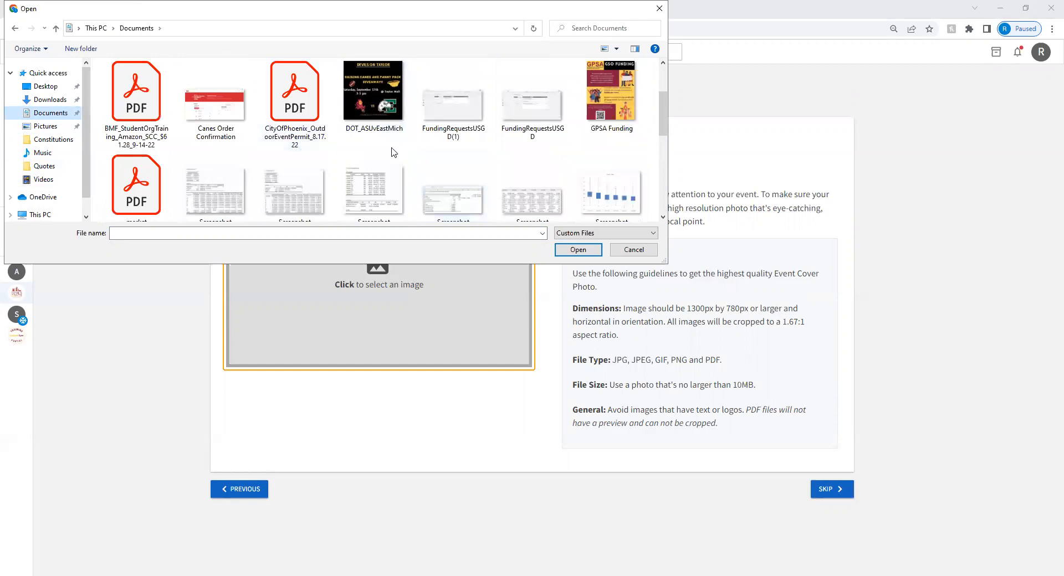
pyautogui.click(374, 110)
pyautogui.click(578, 249)
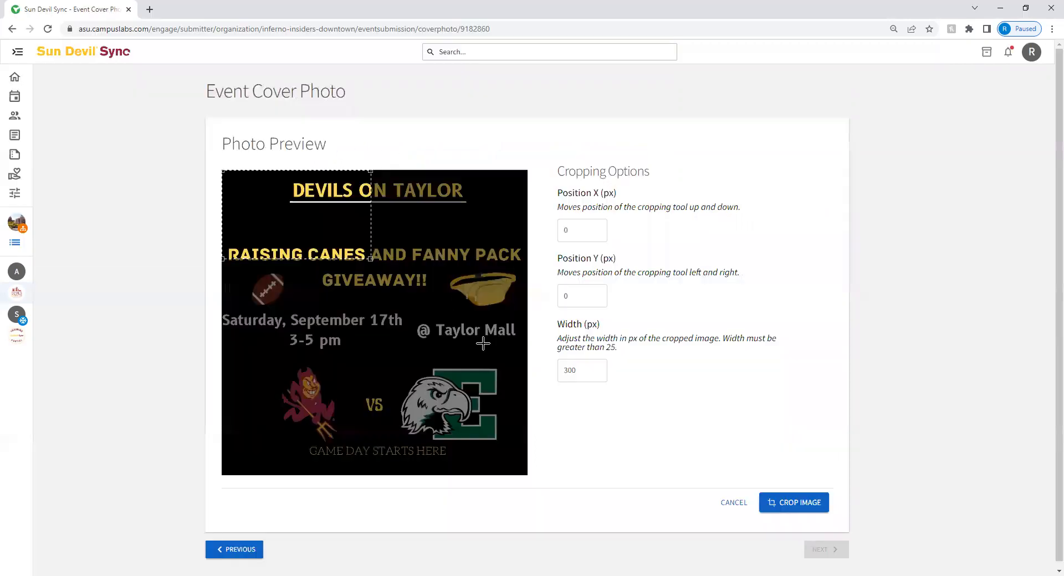
# Step: Crop the cover photo to the flyer's upper part at full width, and delete the photo again
pyautogui.moveTo(344, 226); pyautogui.dragTo(451, 206)
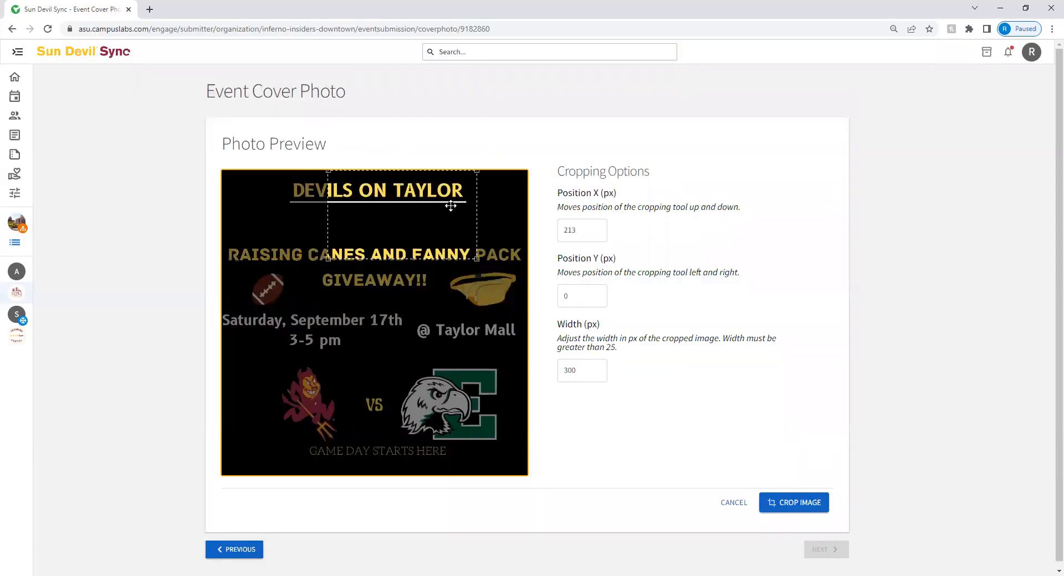
pyautogui.moveTo(326, 259); pyautogui.dragTo(217, 248)
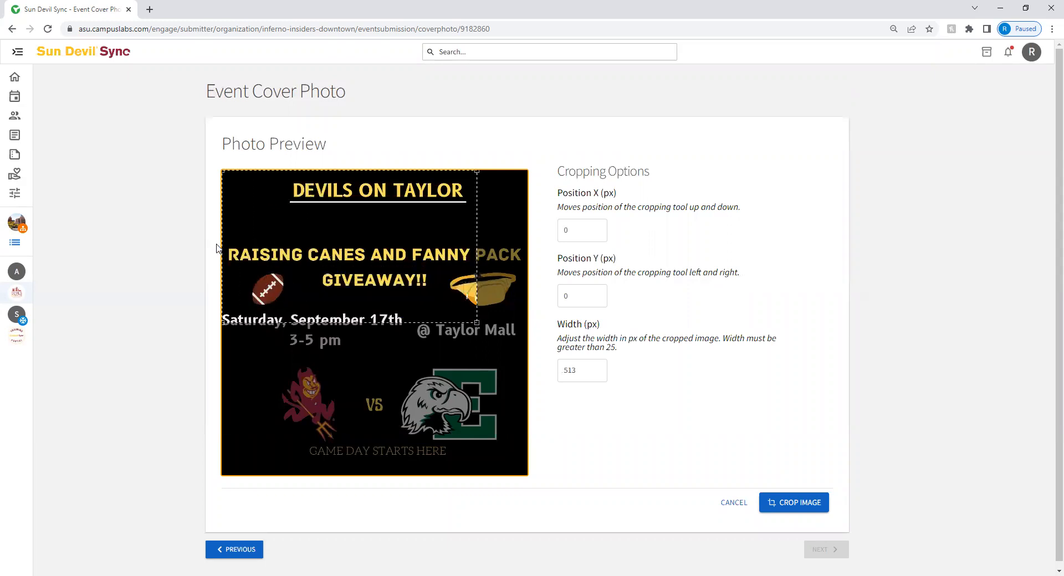
pyautogui.moveTo(477, 322); pyautogui.dragTo(535, 344)
pyautogui.click(807, 503)
pyautogui.scroll(-1, 820, 344)
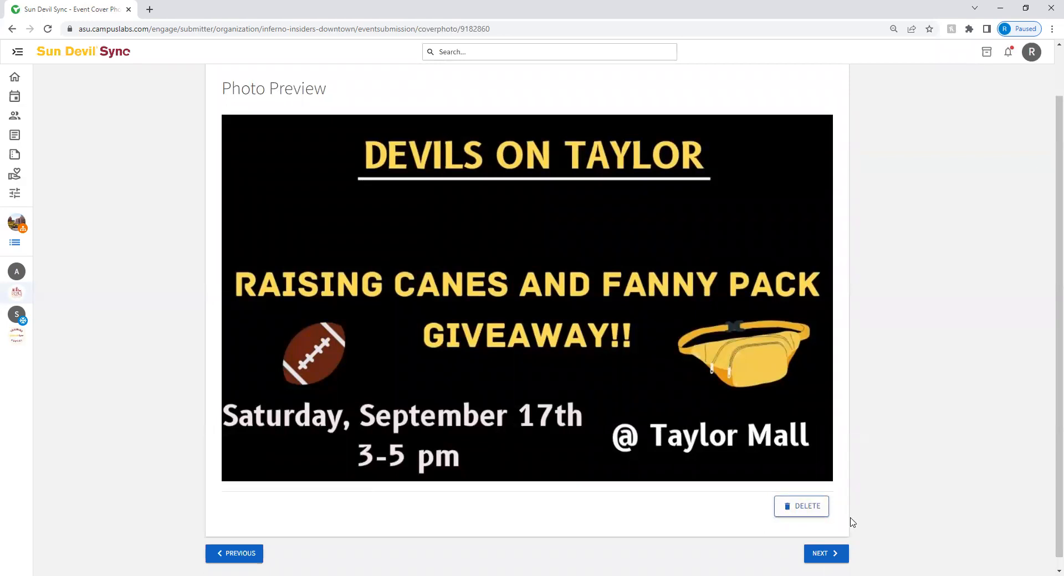
pyautogui.click(815, 512)
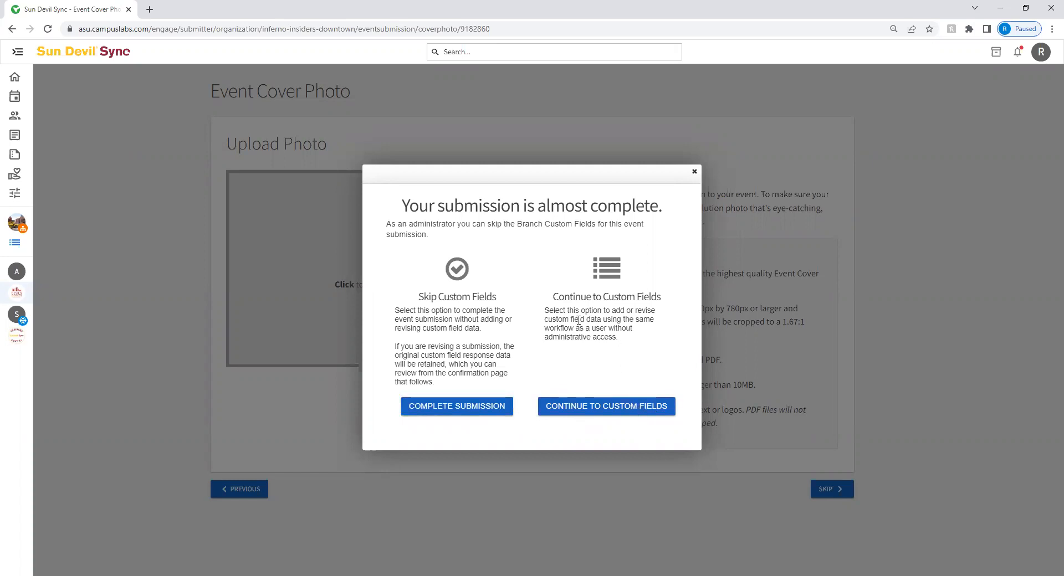
# Step: Continue to the custom fields, answer No to adding the event to the ASU Welcome Calendar, and proceed to the submission review
pyautogui.click(579, 415)
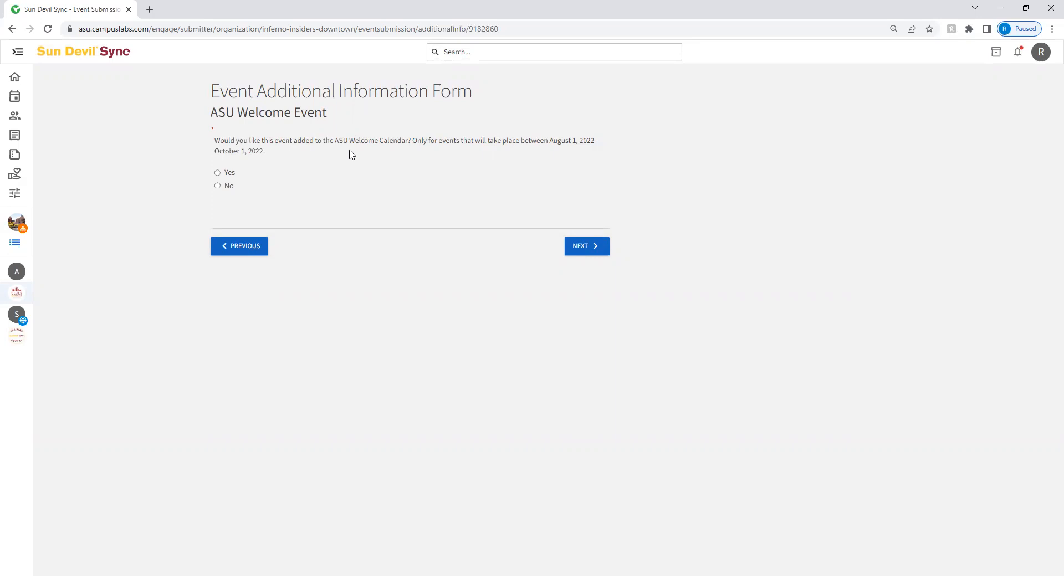
pyautogui.click(217, 186)
pyautogui.click(582, 247)
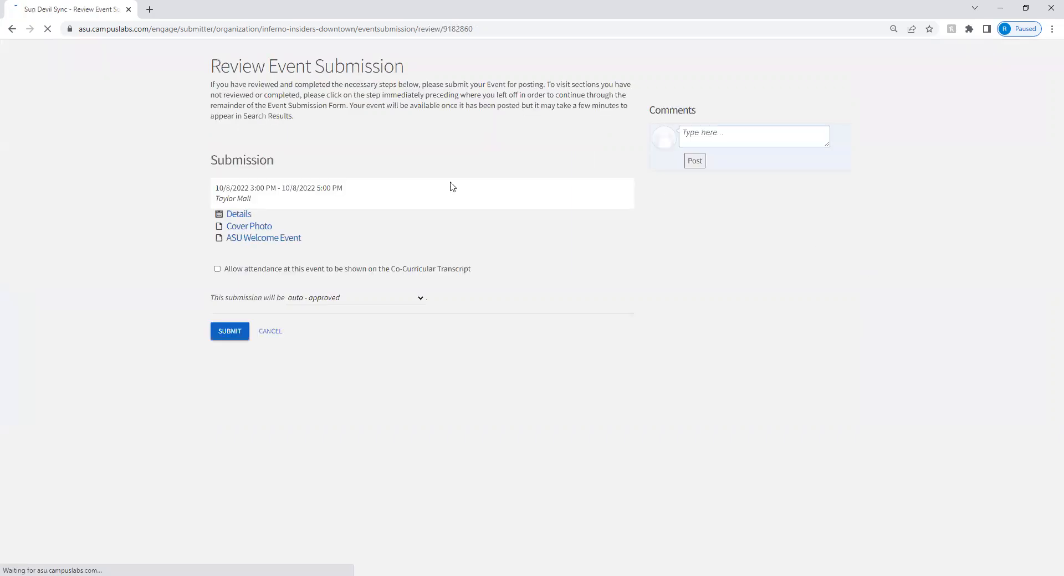